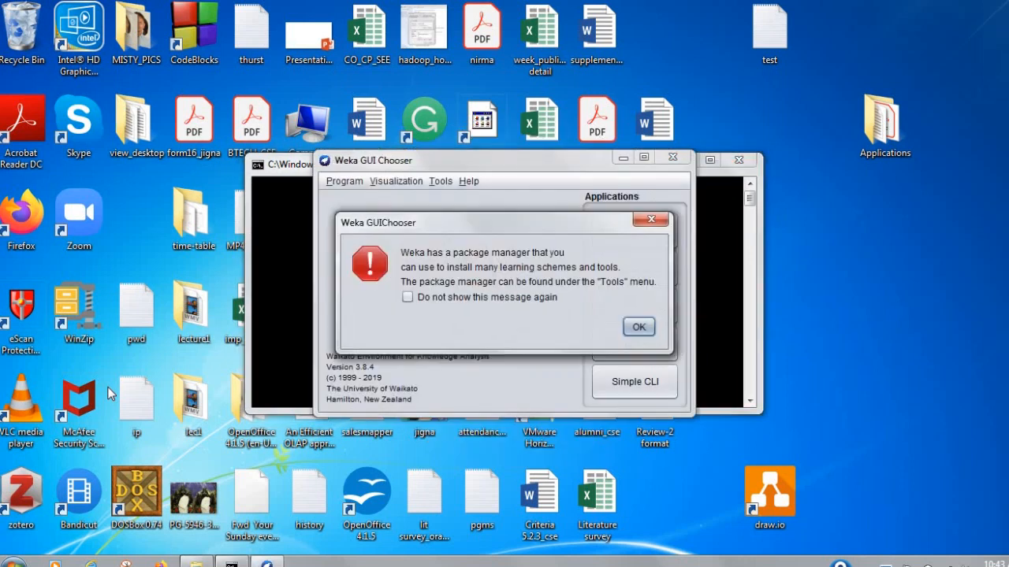
Dismiss the package manager notice and launch the Weka Explorer application.
click(653, 222)
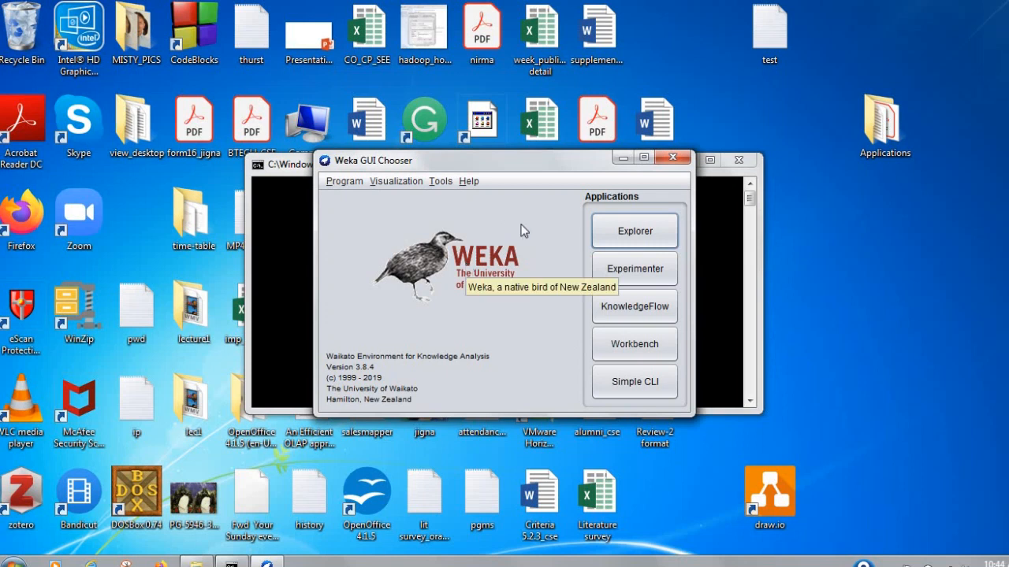
click(600, 233)
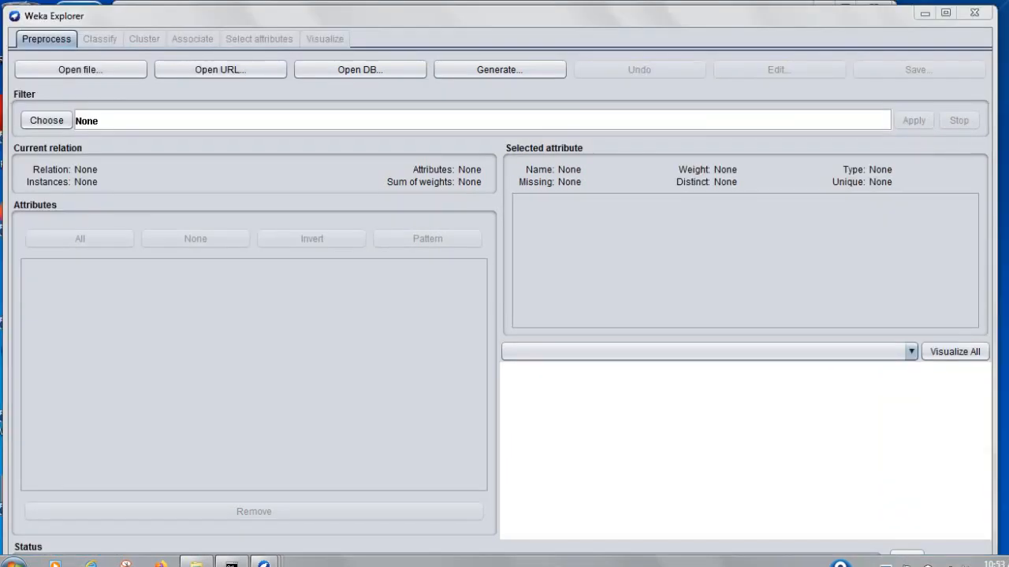
Start opening a dataset file and browse to the New Volume (D:) drive.
click(63, 68)
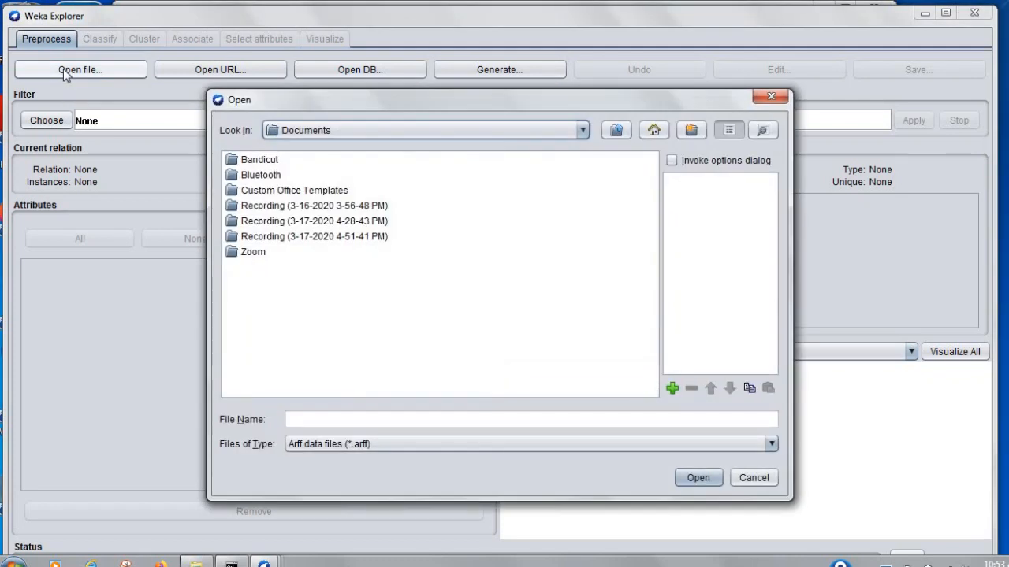
click(584, 131)
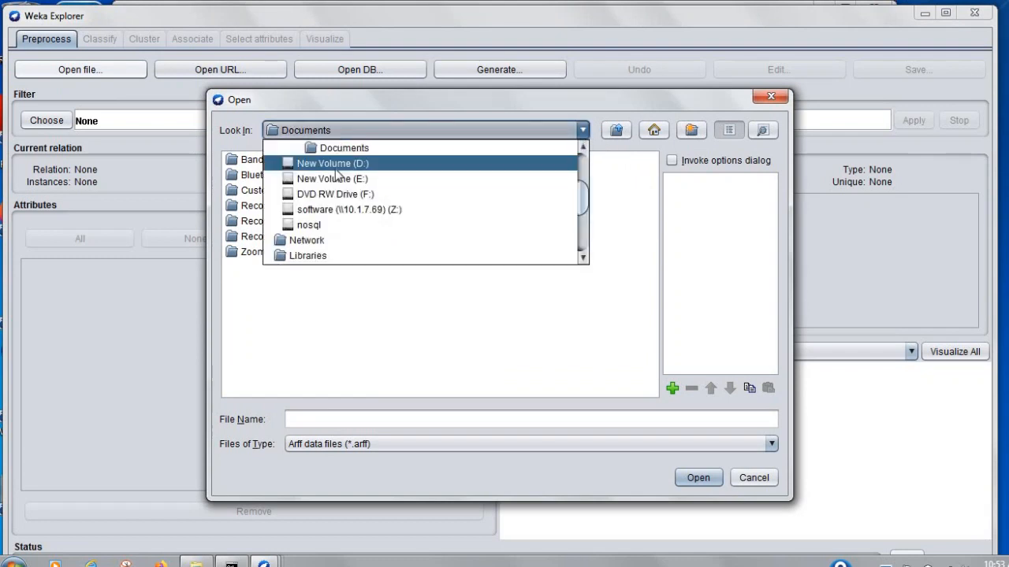
click(335, 168)
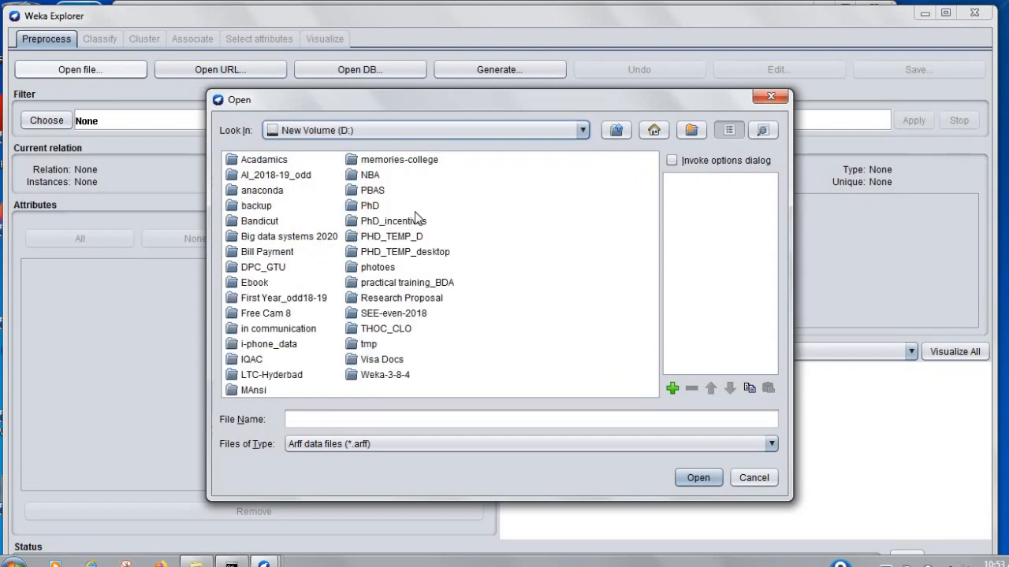
click(360, 256)
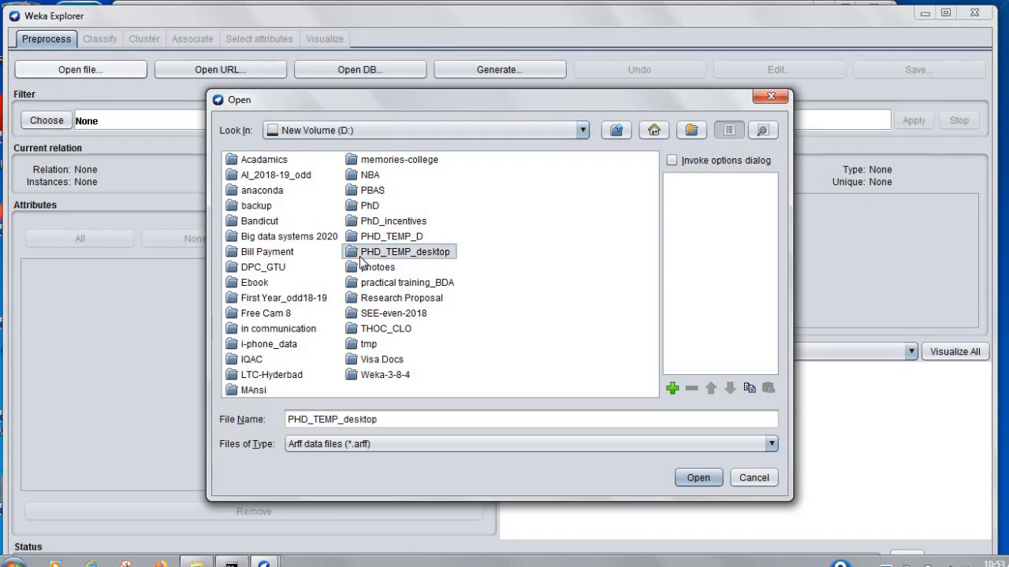
key(w)
key(Return)
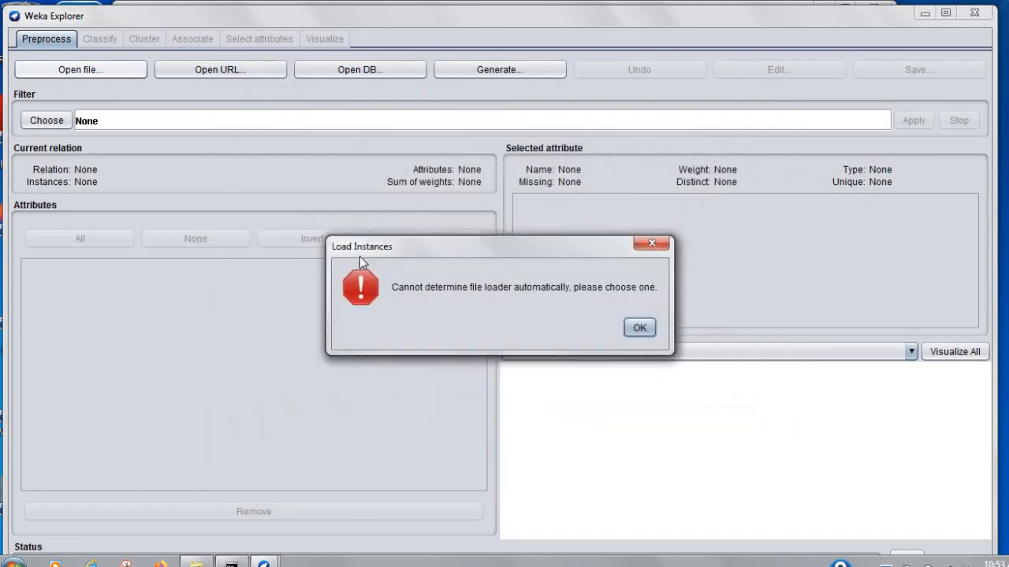
click(638, 328)
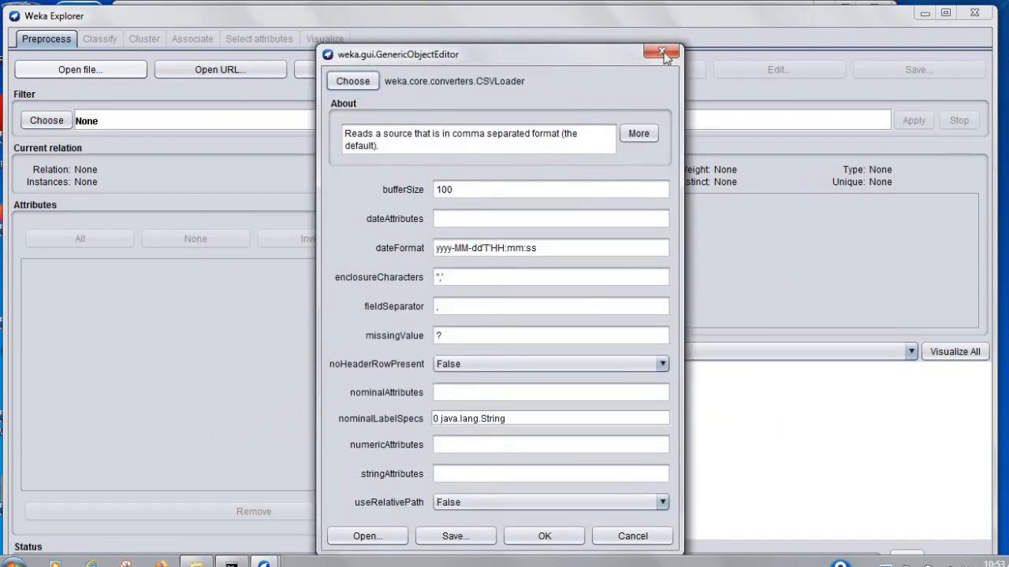
click(662, 52)
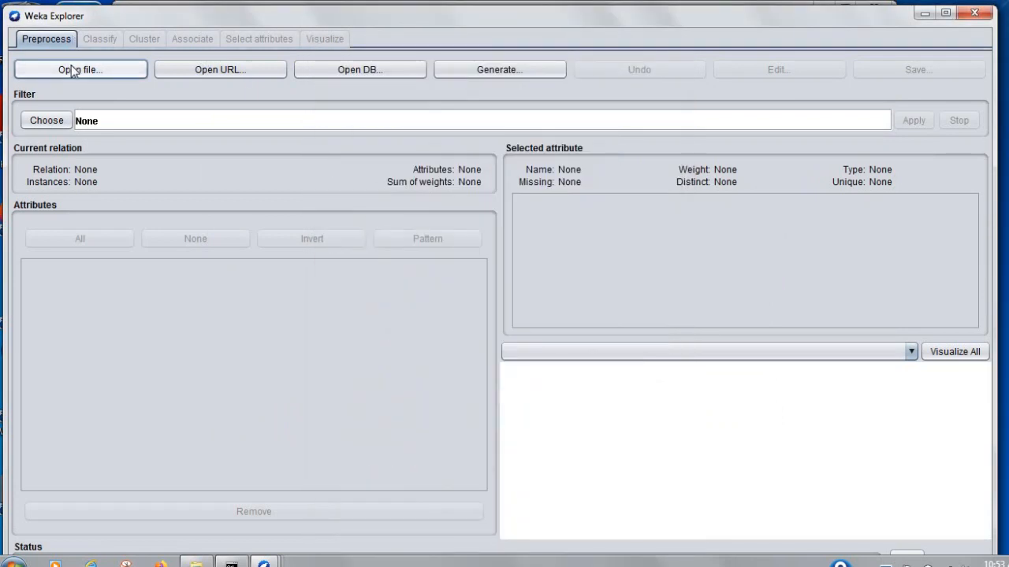
Load supermarket.arff from the data folder inside Weka-3-8-4 as the current dataset.
click(71, 70)
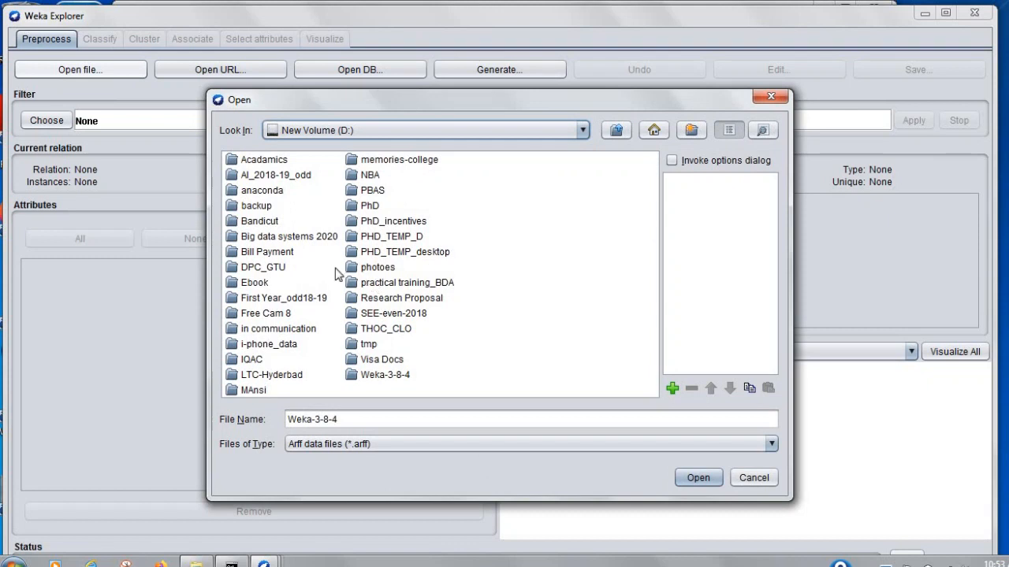
double_click(374, 376)
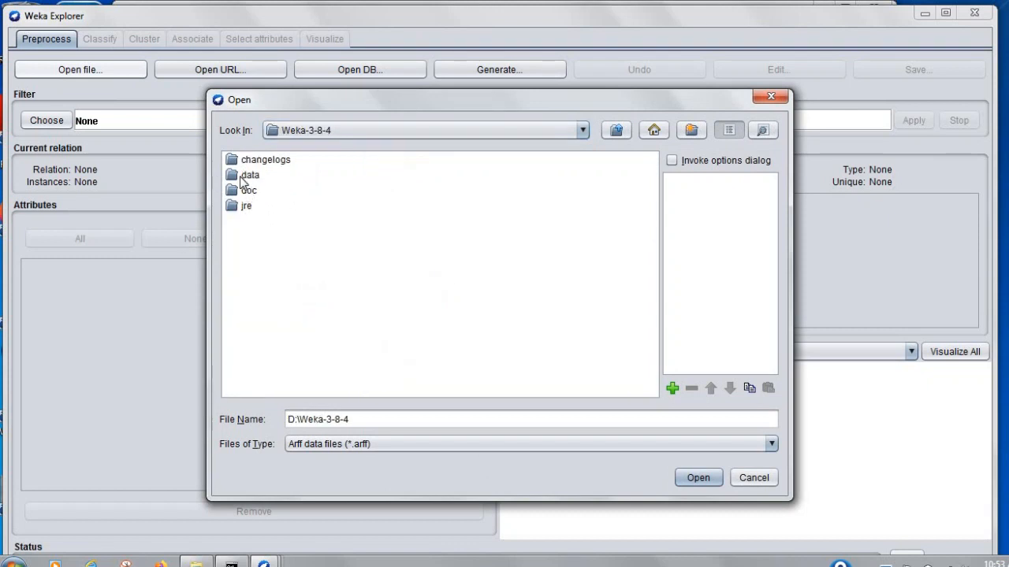
double_click(243, 180)
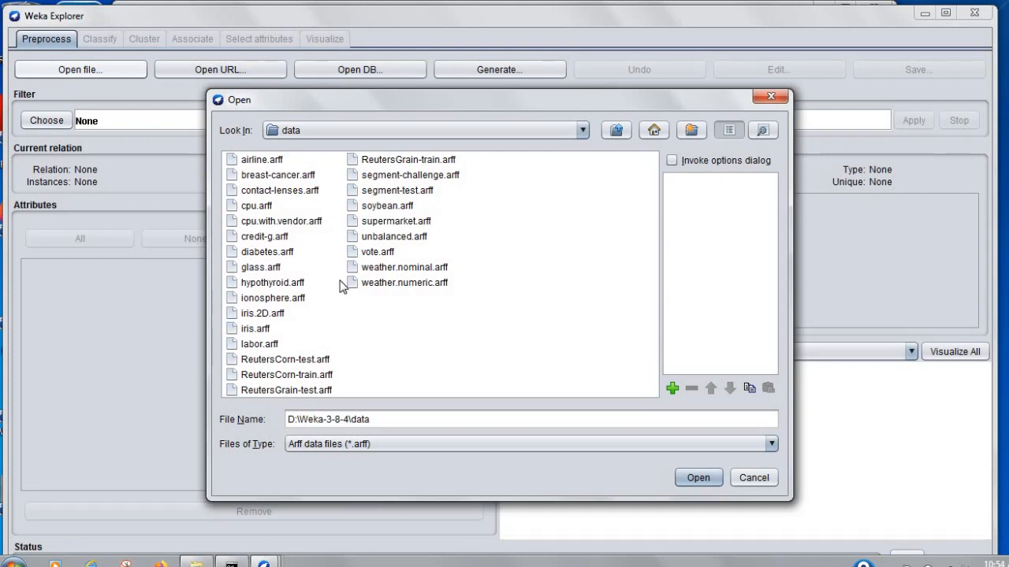
click(395, 224)
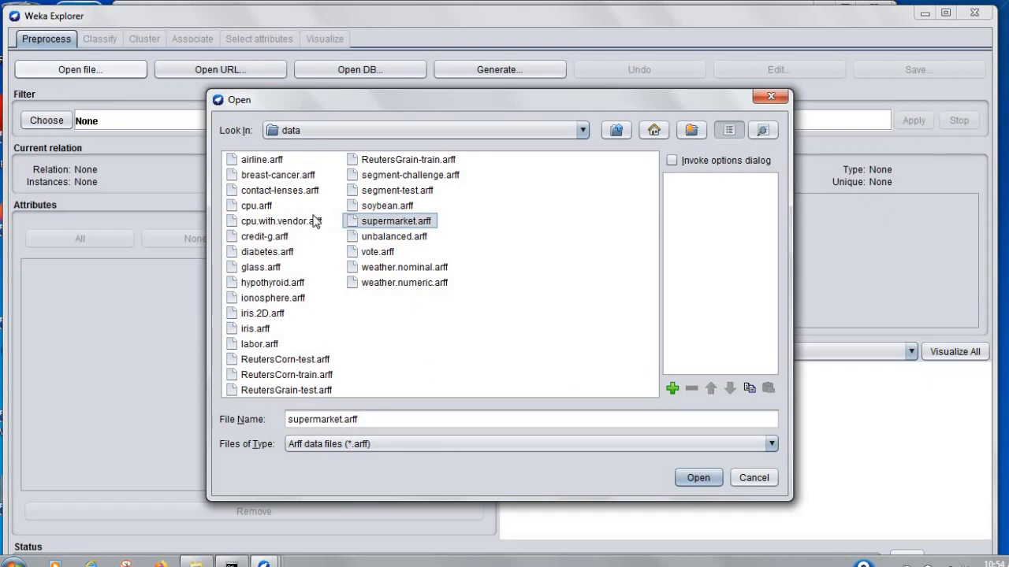
click(698, 478)
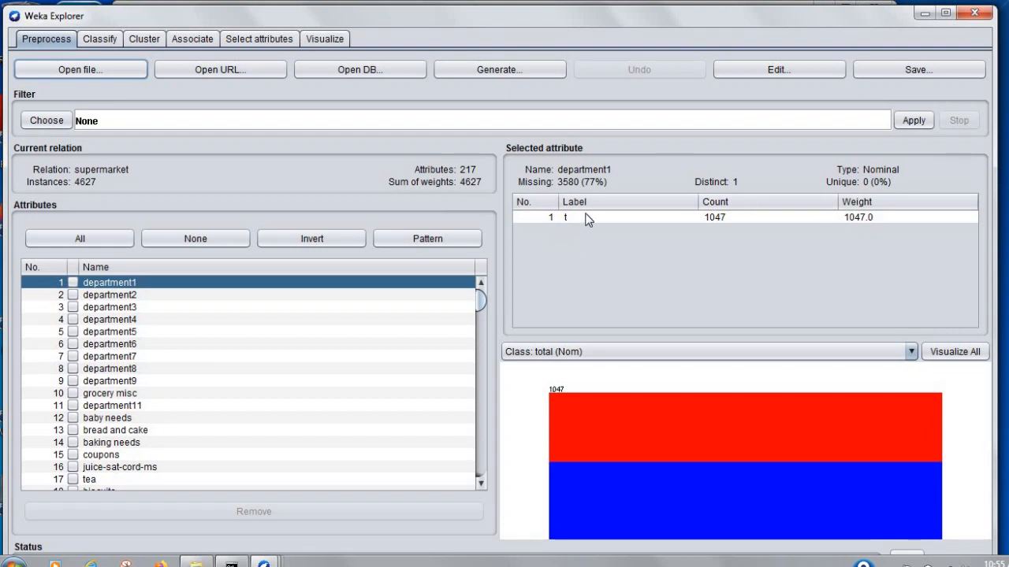
Select department1's value t in the label table and colour the histogram by the class attribute department1.
click(721, 220)
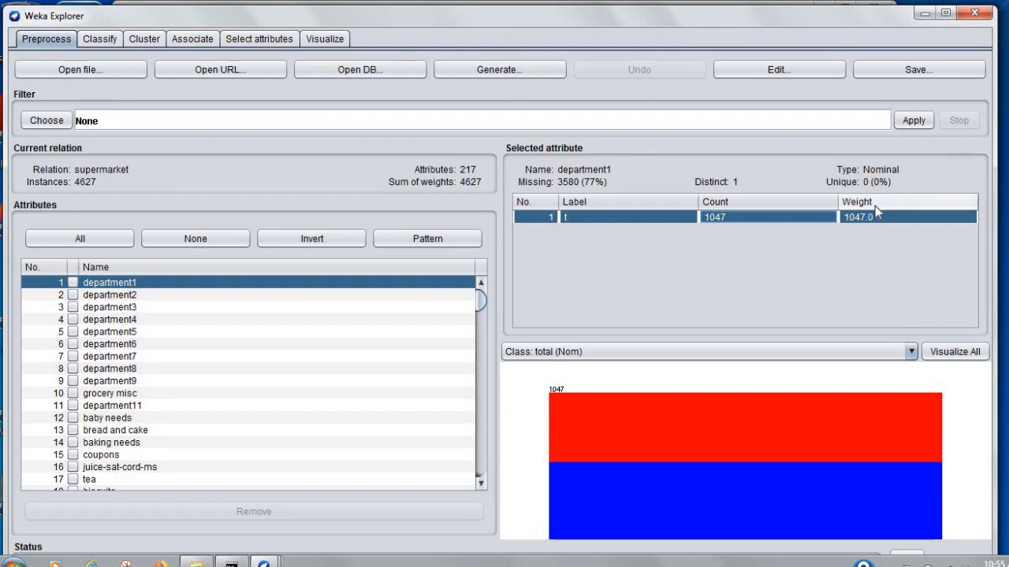
click(589, 354)
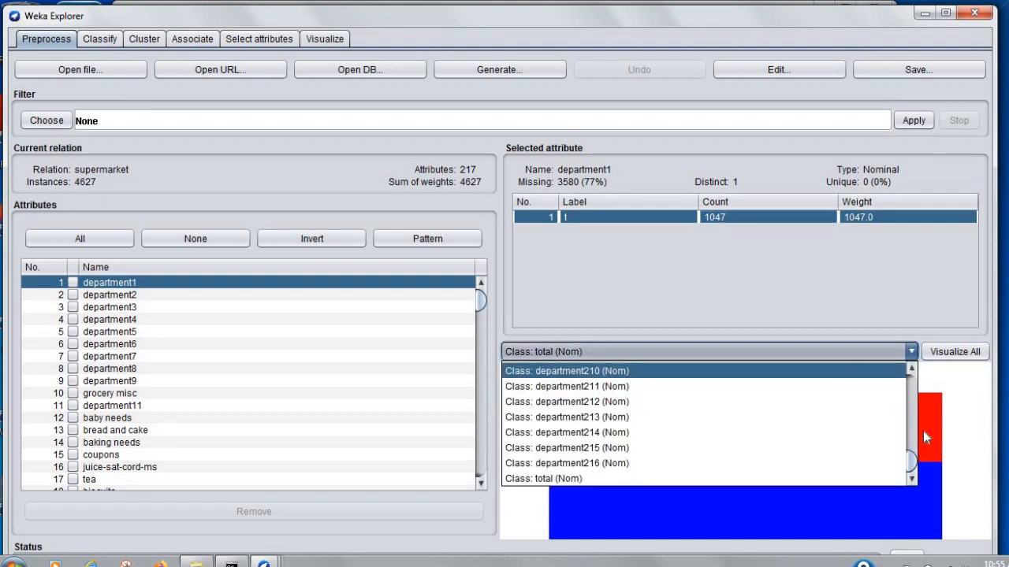
drag(912, 471, 900, 366)
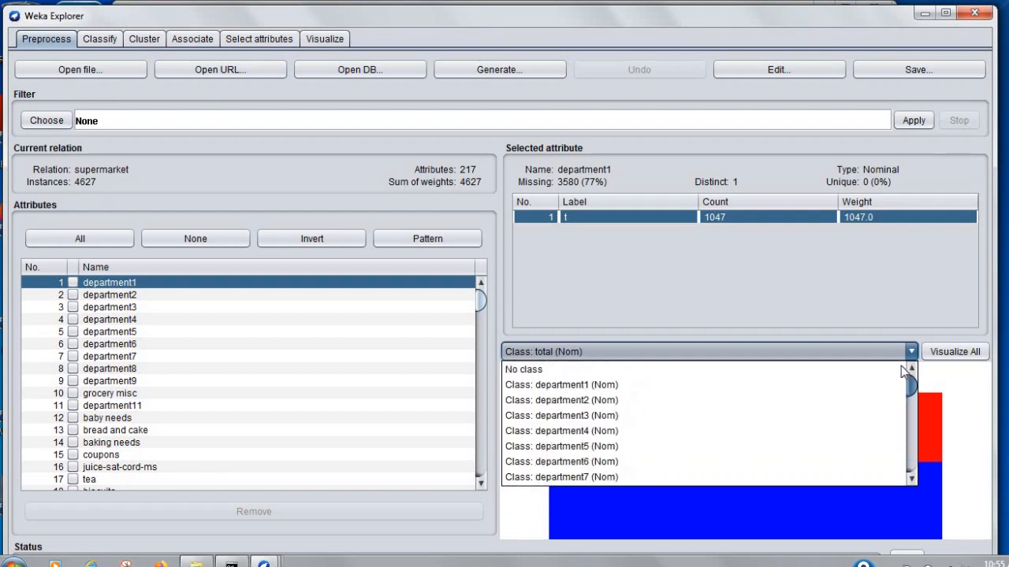
click(506, 386)
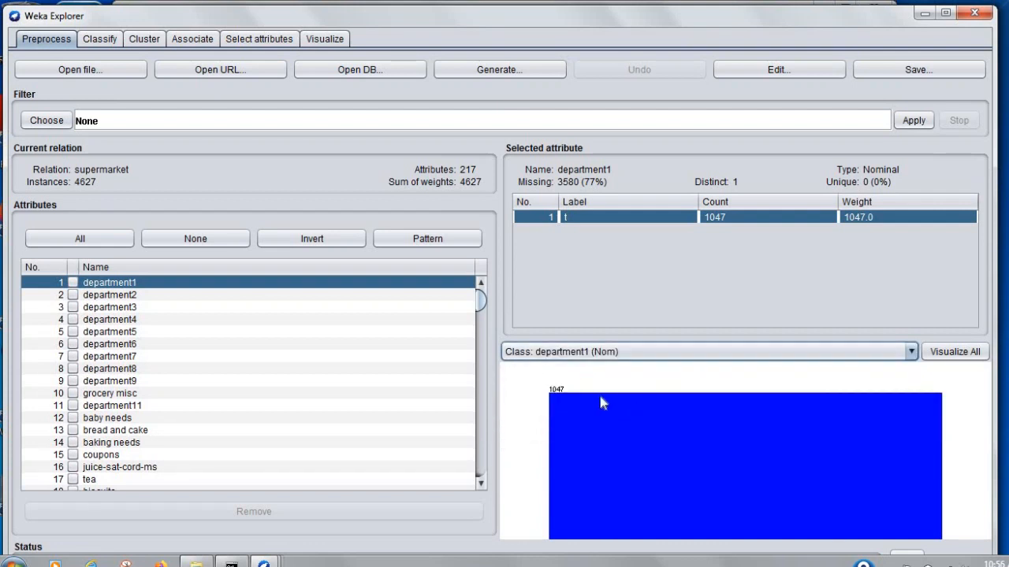
mouse_move(557, 398)
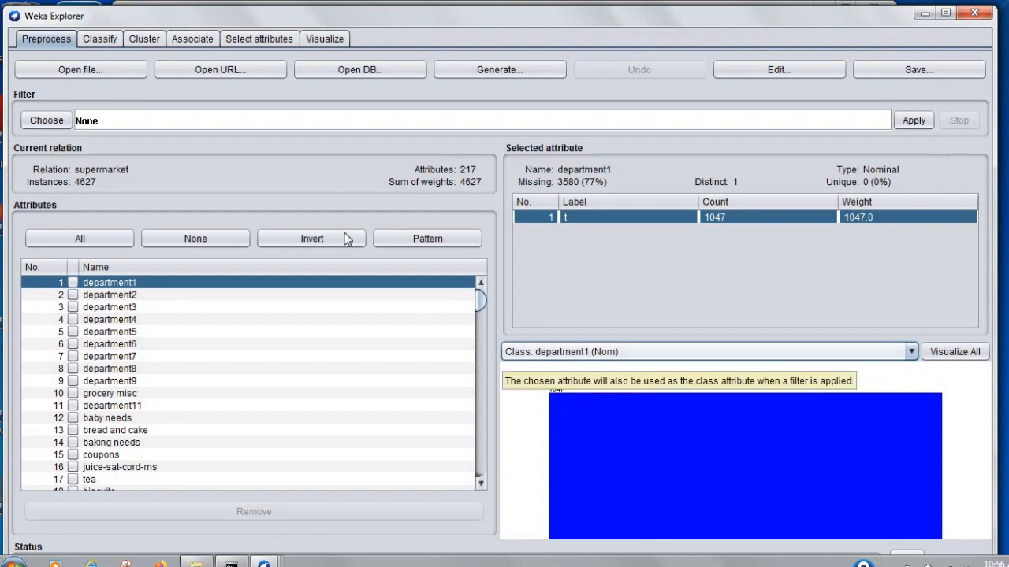
Examine the statistics and histograms of department2, department3 and the attributes from baby needs to tea, and look through the full attribute list.
click(101, 296)
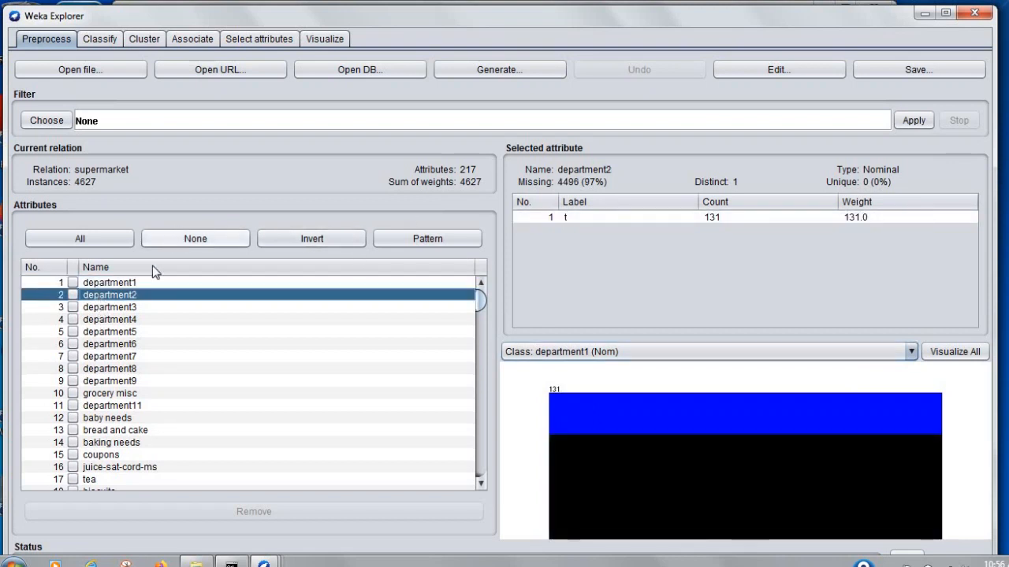
click(111, 310)
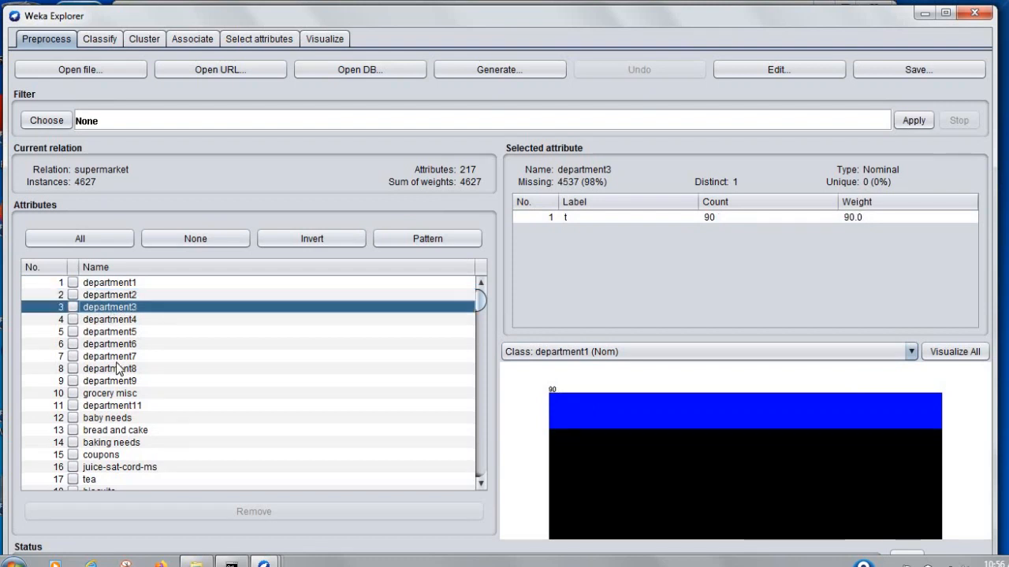
click(111, 418)
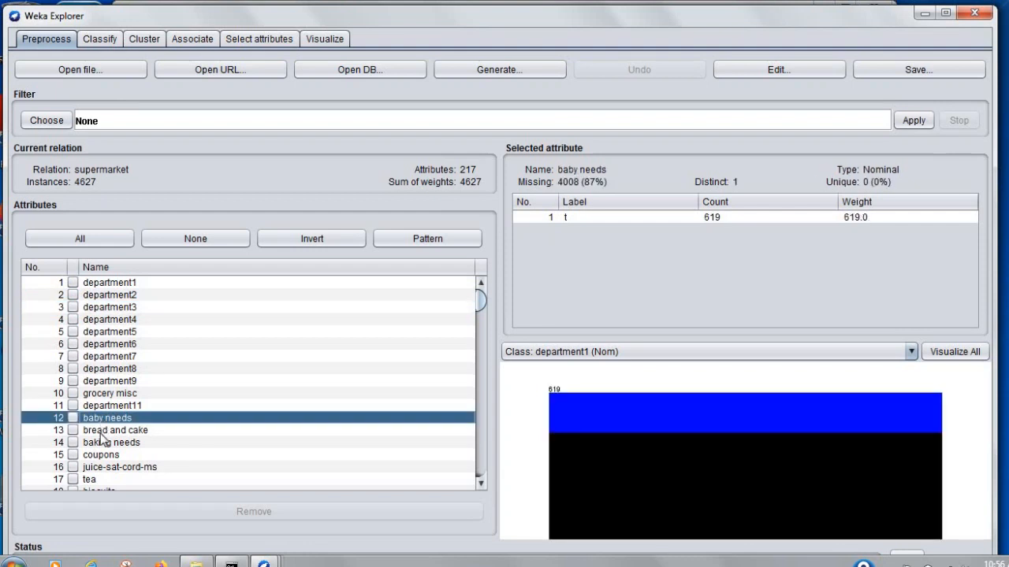
click(102, 432)
click(105, 445)
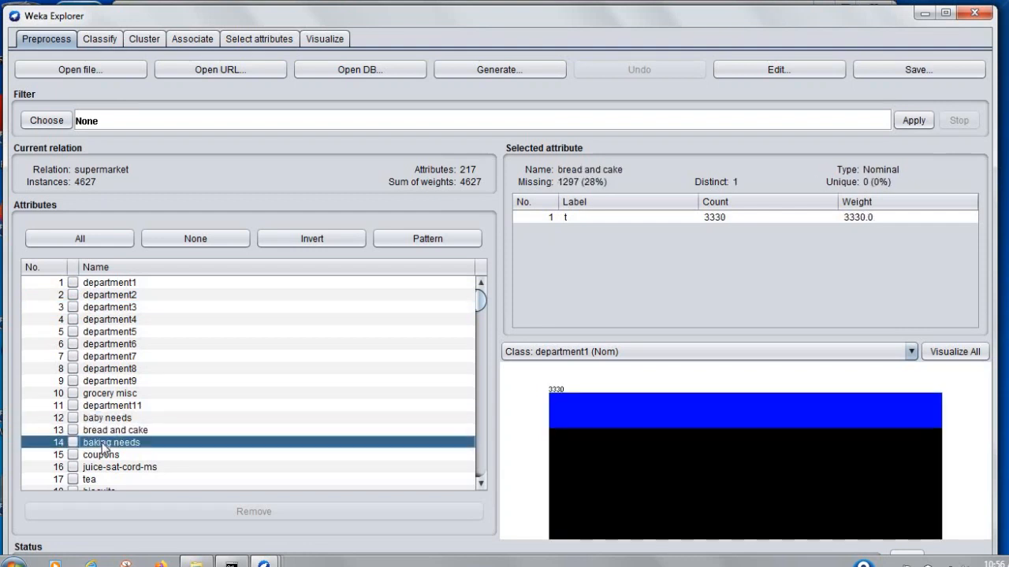
click(104, 456)
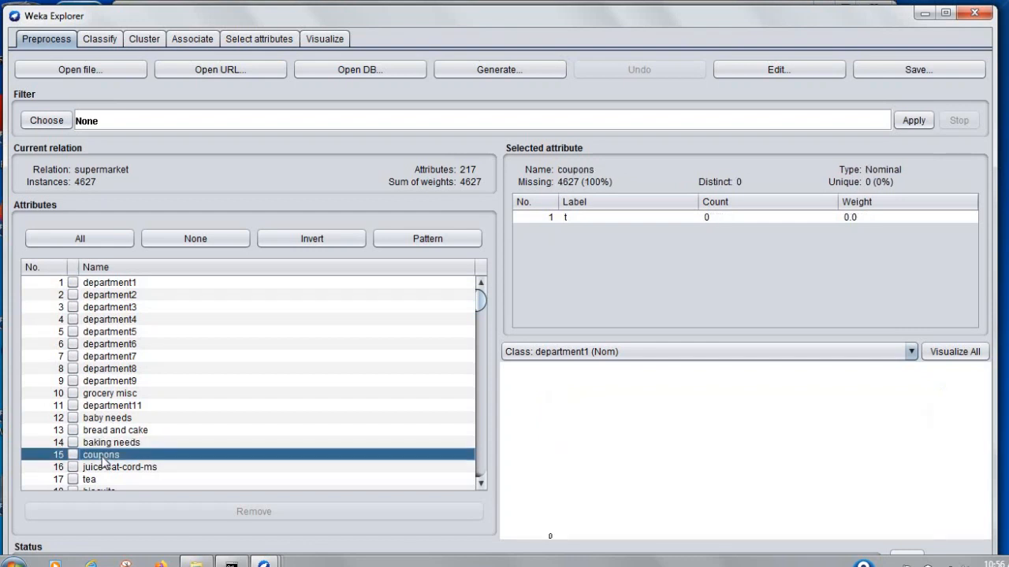
click(104, 469)
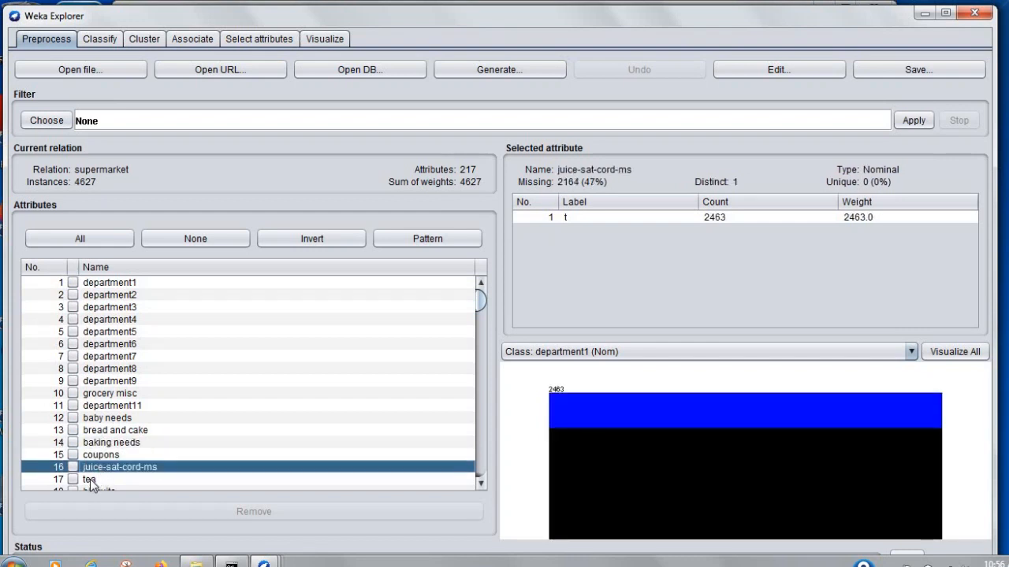
click(90, 479)
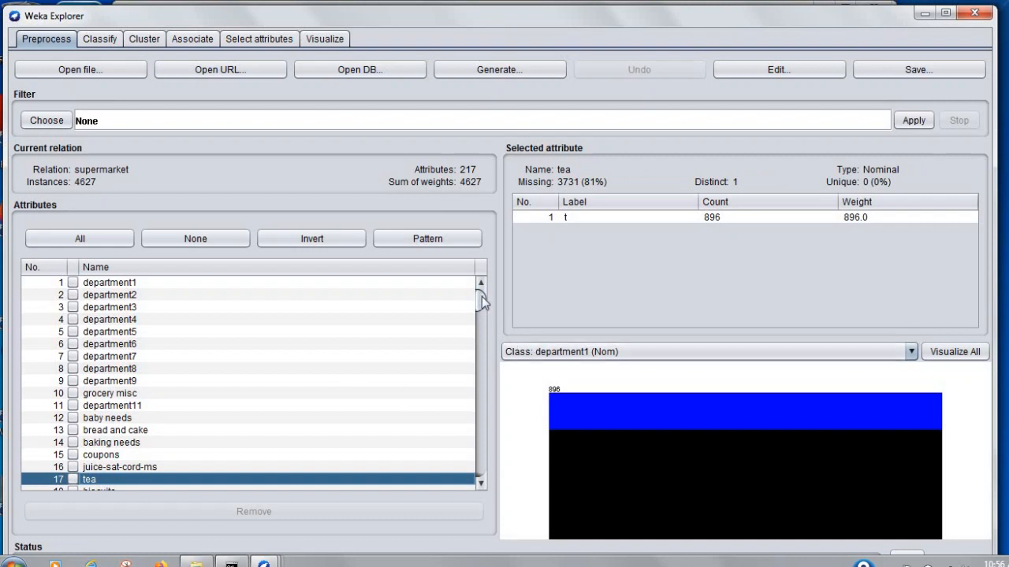
drag(482, 296, 475, 468)
scroll(442, 362, up, 20)
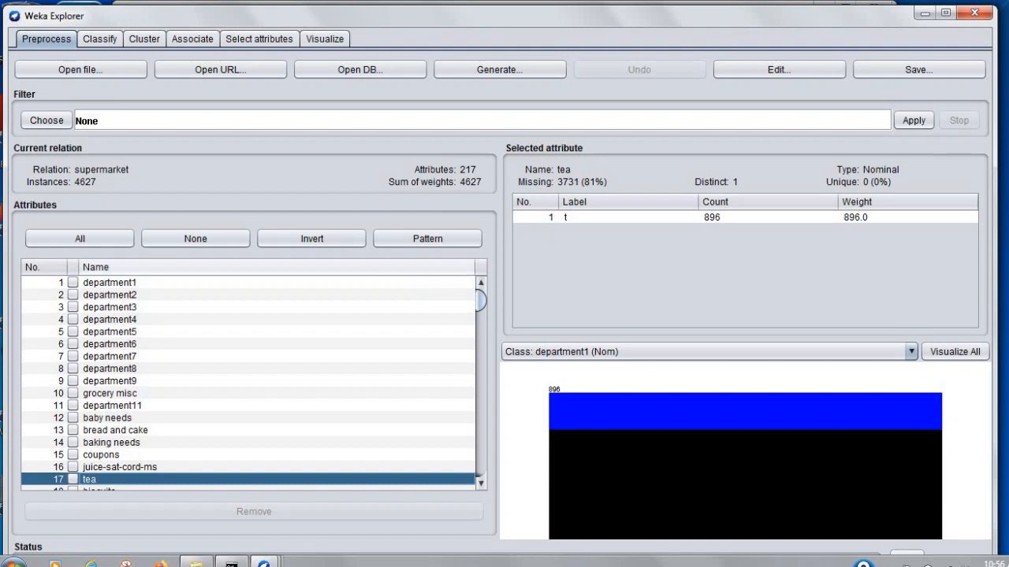
Open the supermarket data for editing and reselect the value t for department1 in row 2.
click(796, 75)
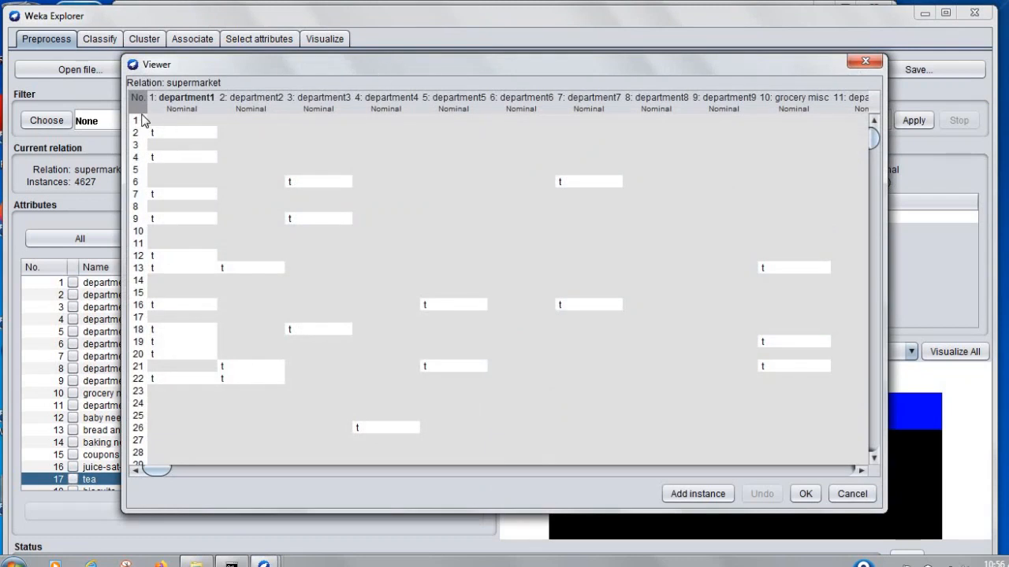
click(163, 134)
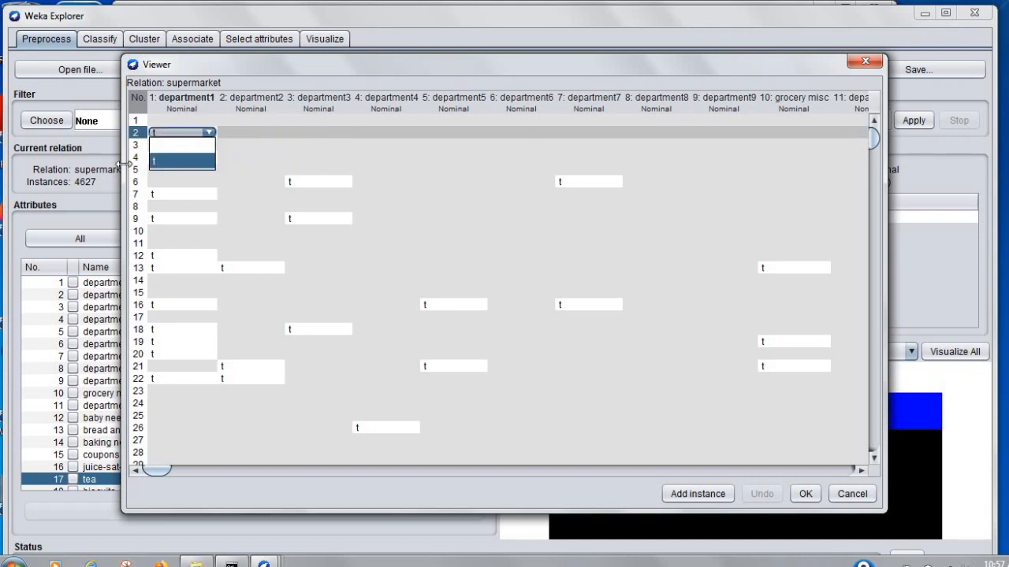
click(184, 162)
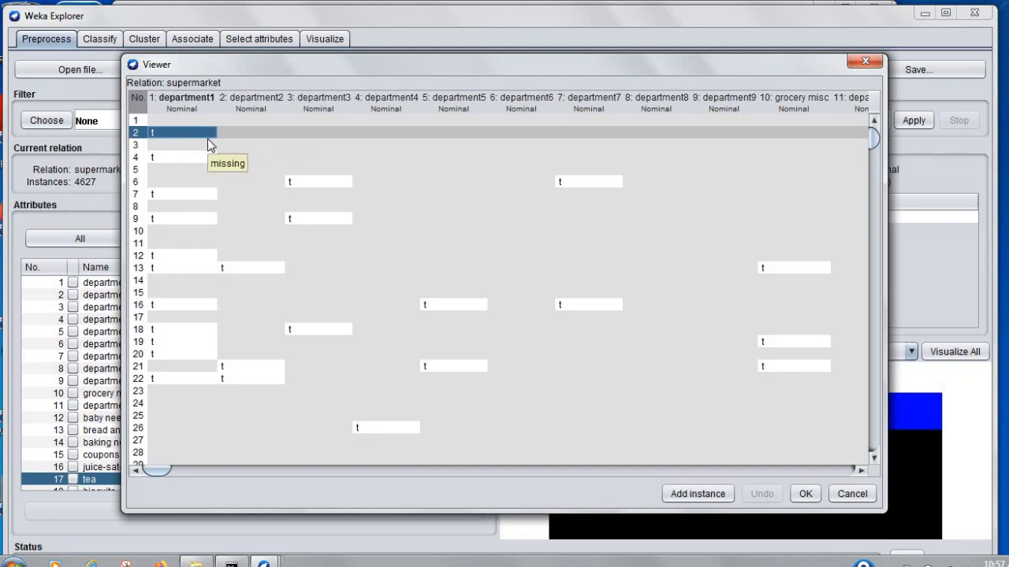
Set department1 in row 3 to t, reset it to blank, and accept the edited data.
click(183, 145)
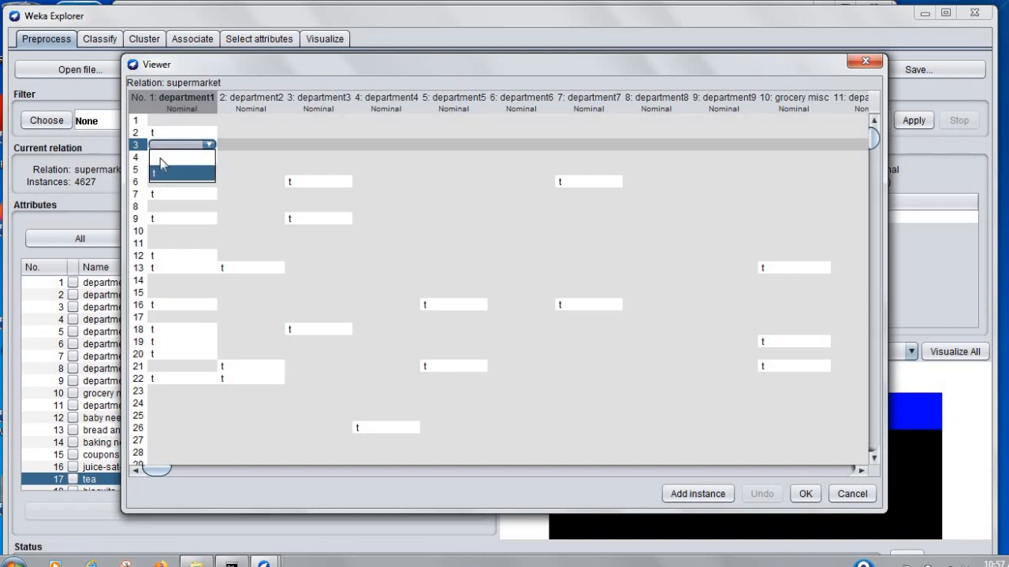
click(160, 164)
click(172, 147)
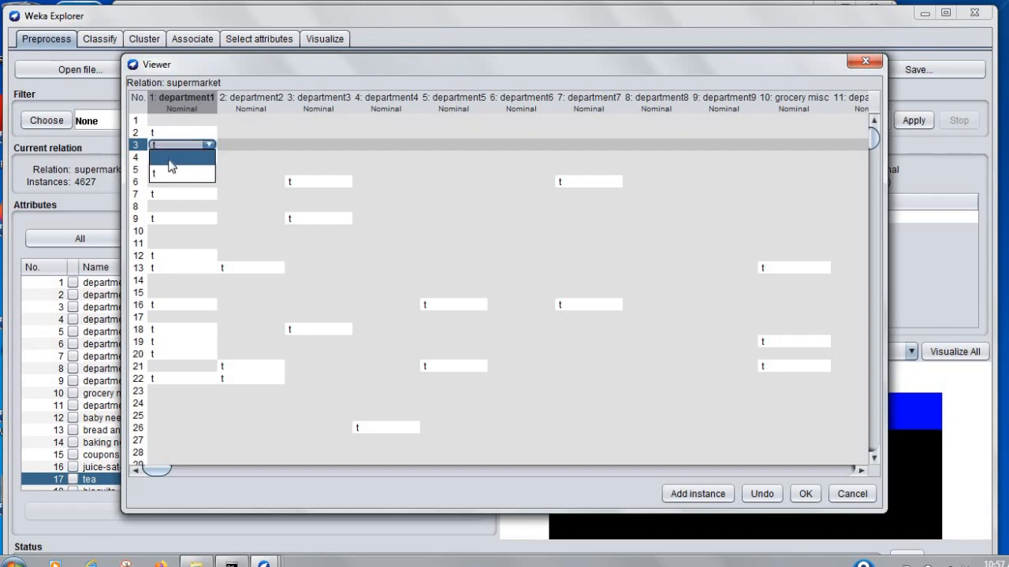
click(172, 158)
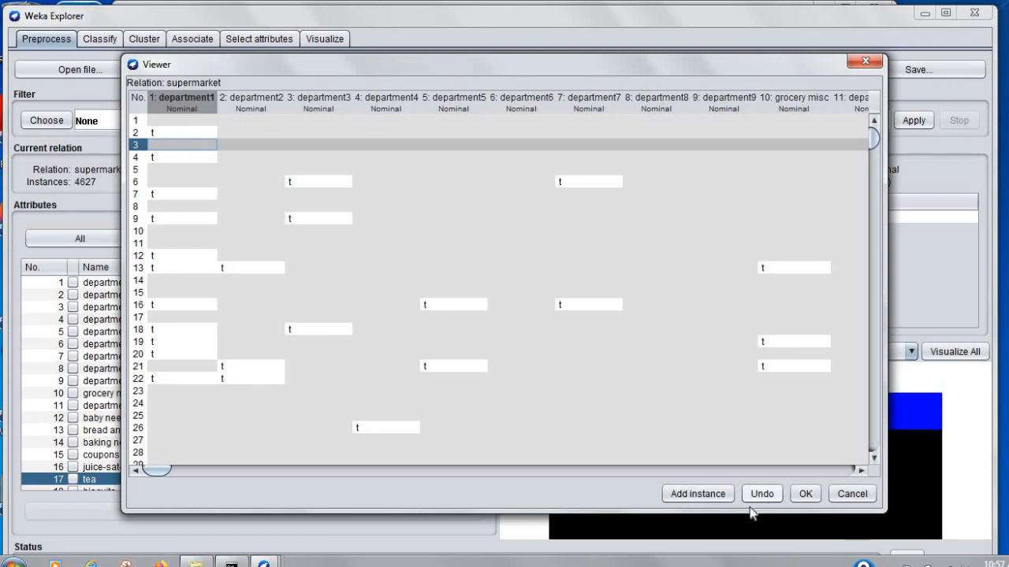
click(805, 493)
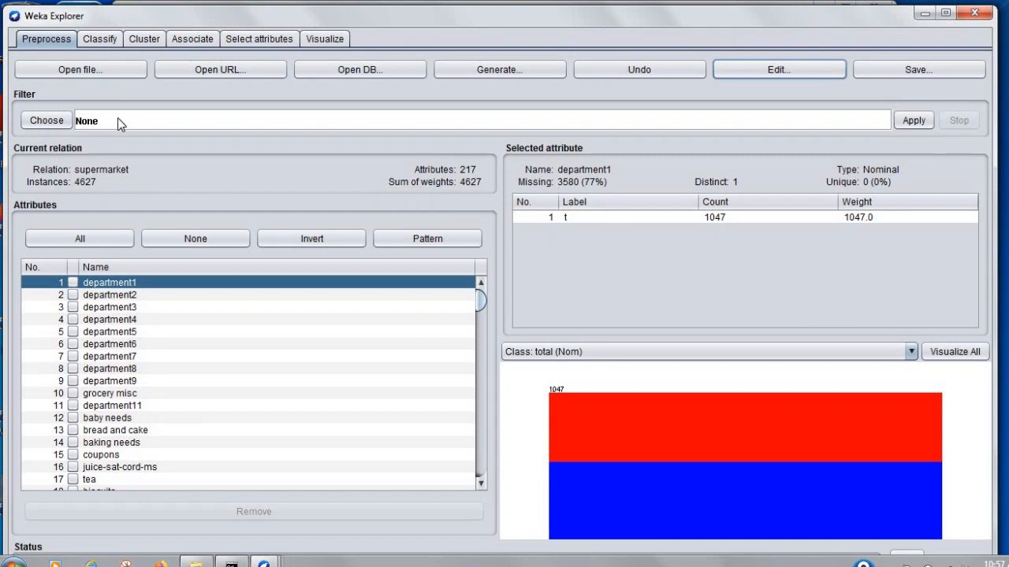
Look through the supervised attribute and instance filters, including the descriptions of the attribute filters.
click(50, 128)
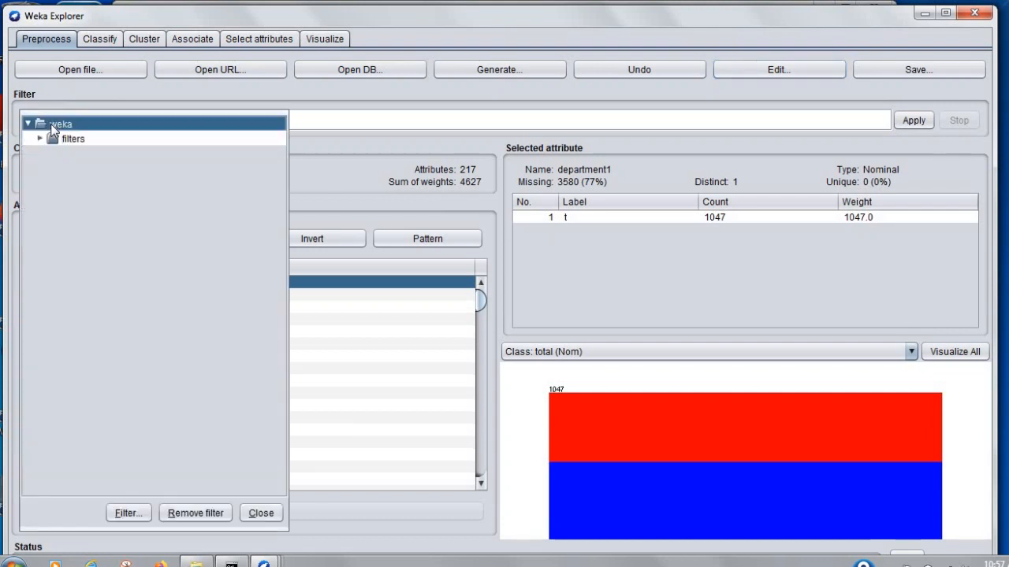
click(43, 140)
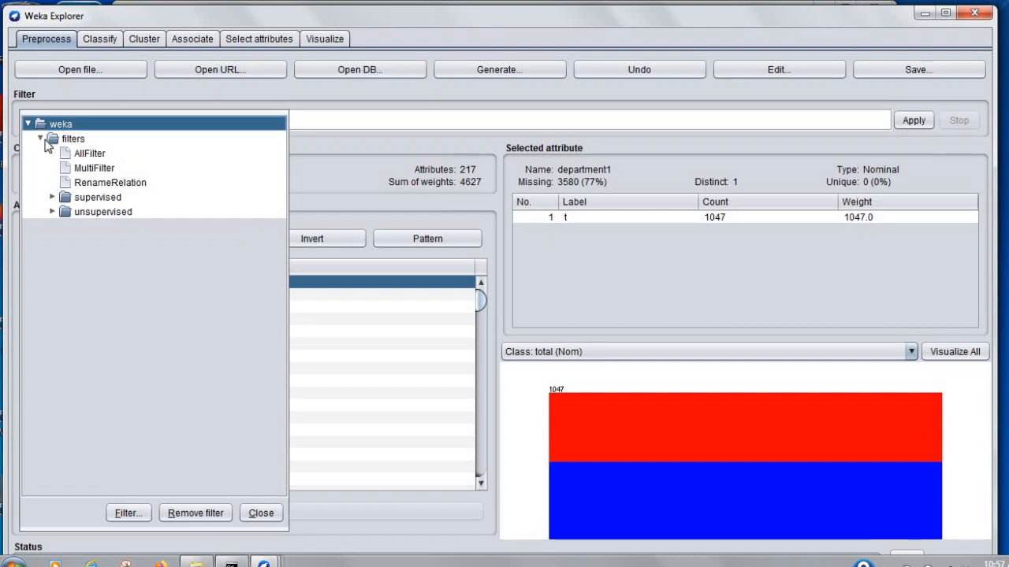
click(54, 198)
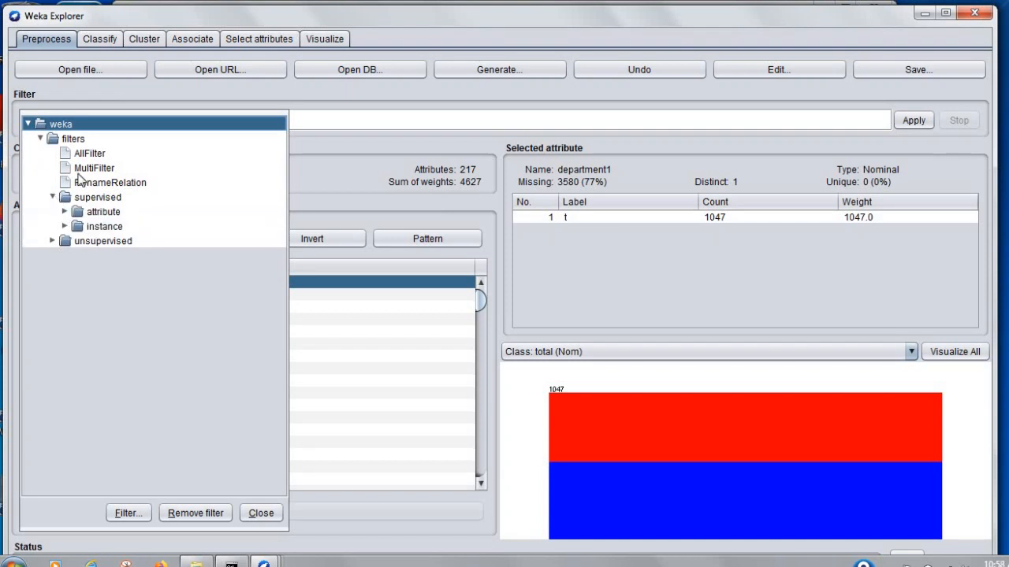
click(65, 213)
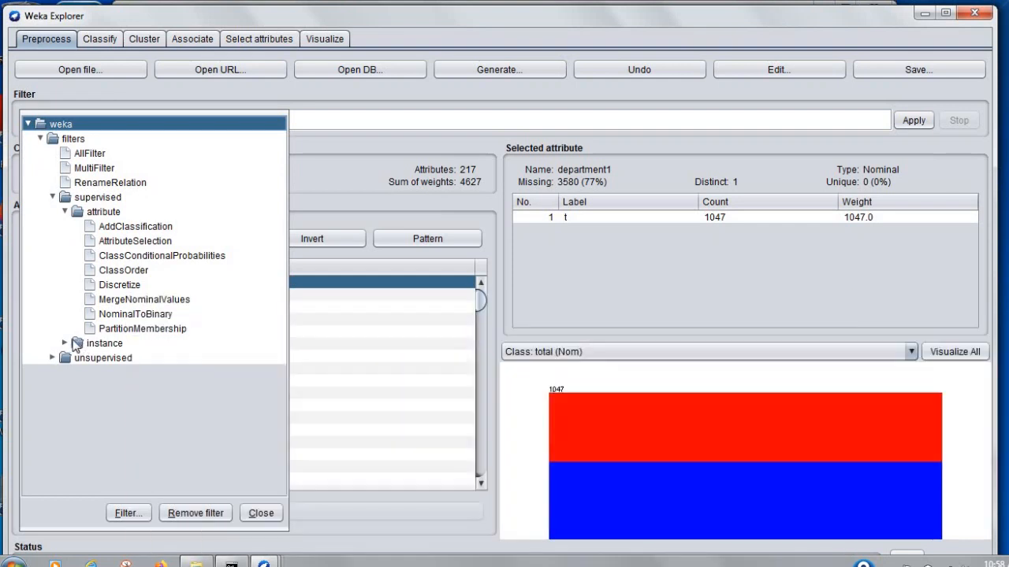
mouse_move(134, 333)
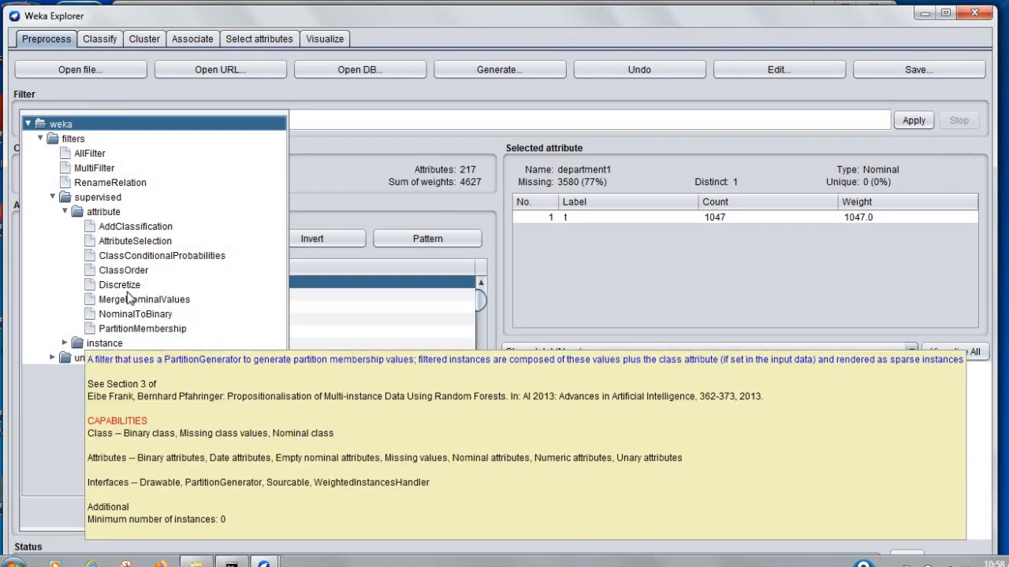
mouse_move(125, 308)
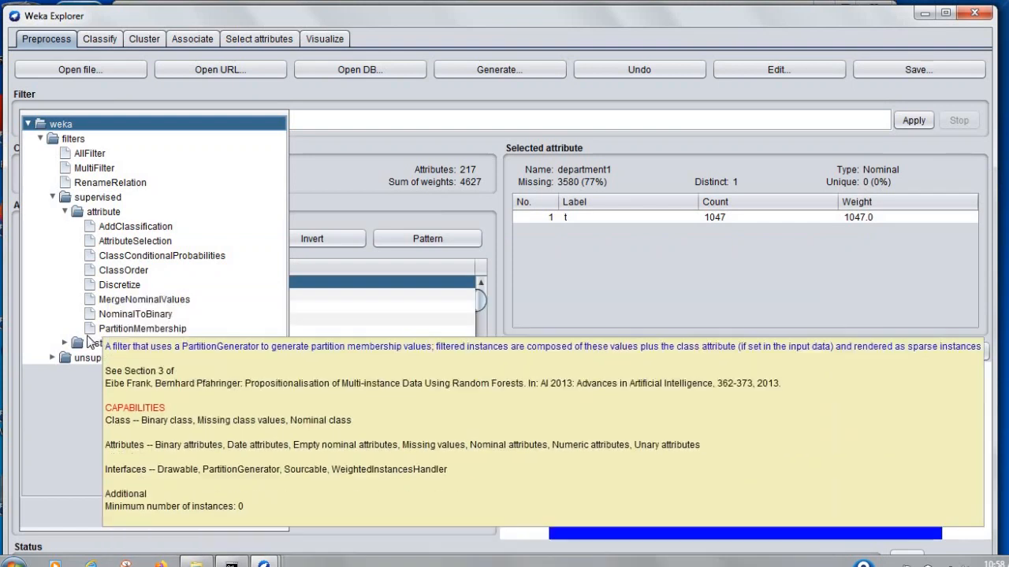
click(66, 345)
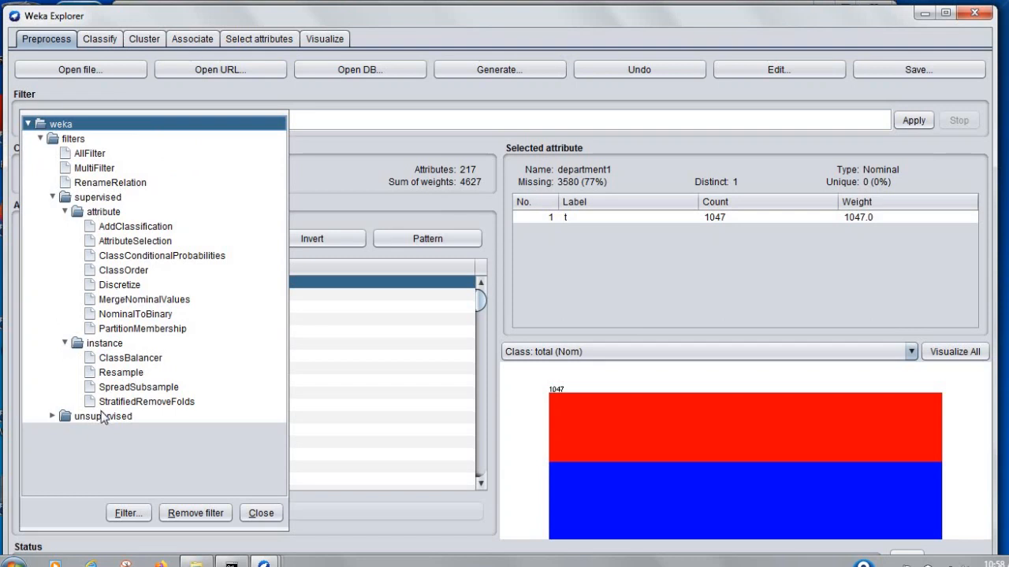
Choose the unsupervised attribute filter Remove and view its options without changing them.
click(52, 416)
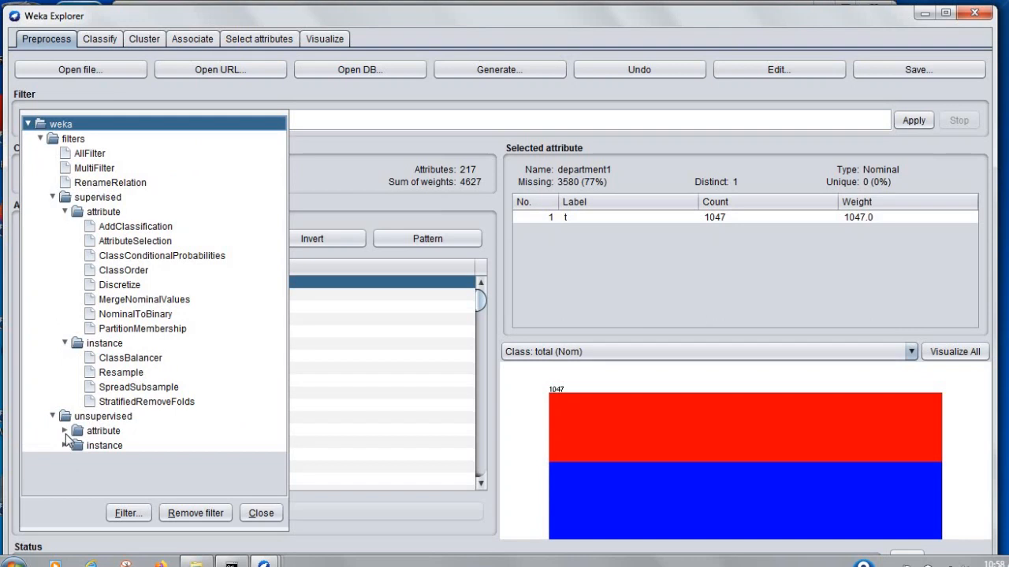
click(65, 432)
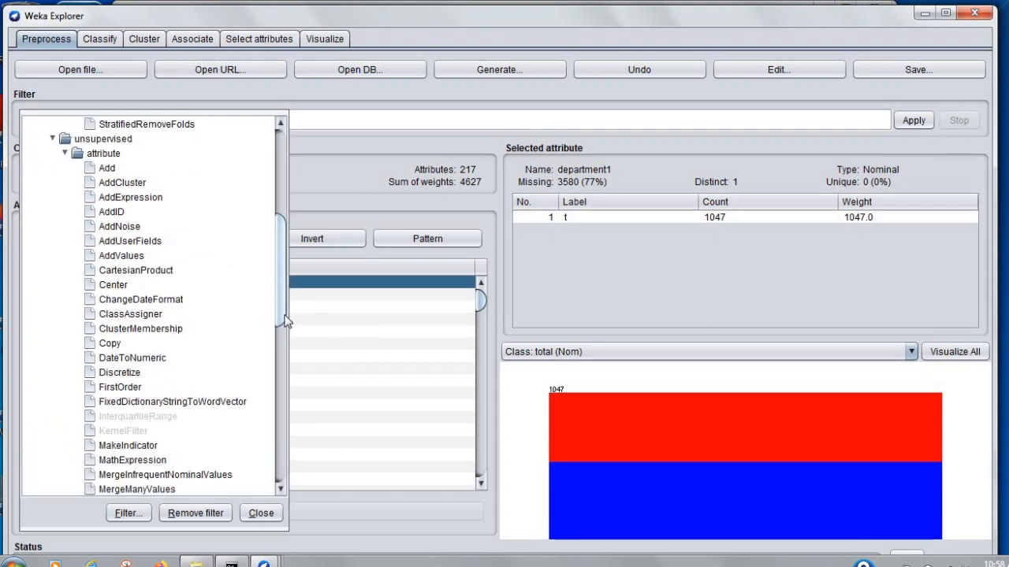
drag(282, 310, 286, 409)
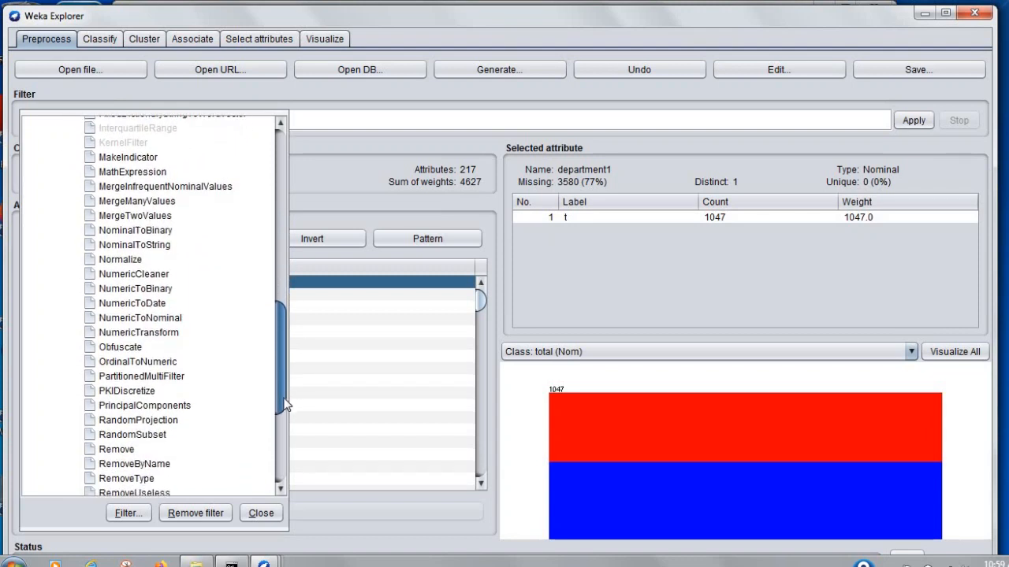
click(115, 451)
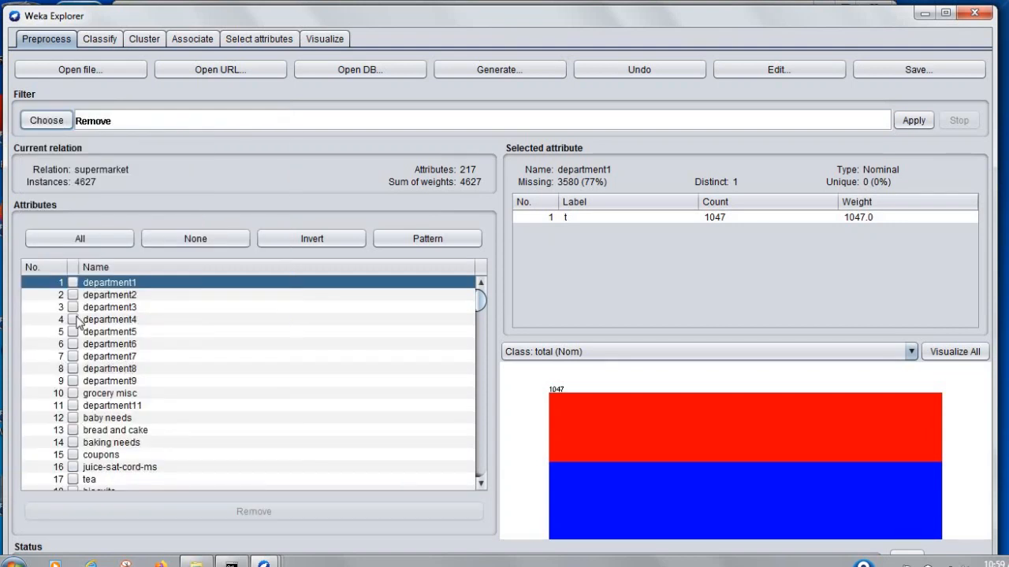
click(97, 123)
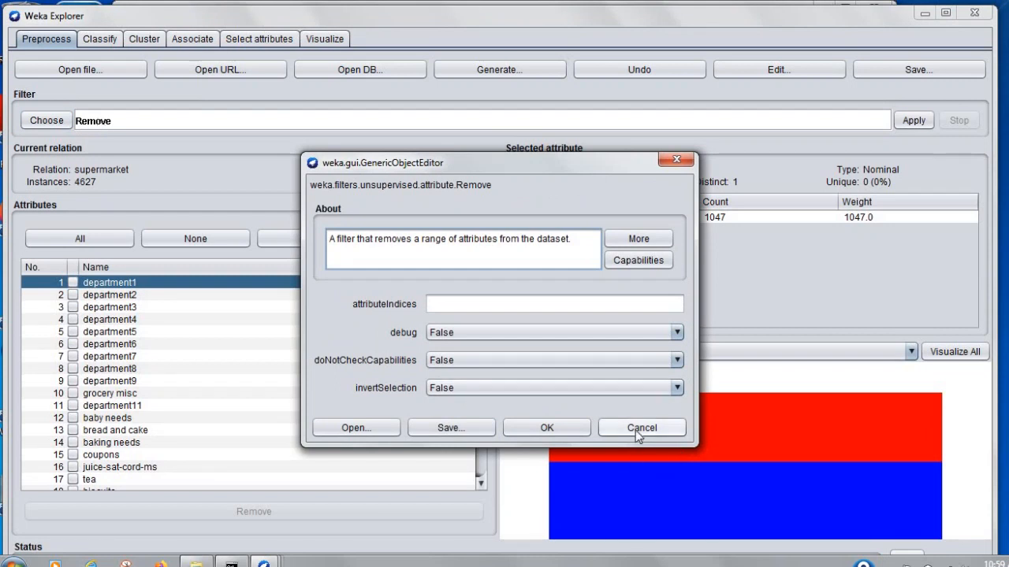
click(669, 162)
Look through the unsupervised attribute and instance filters, including those around Remove and ReplaceMissingValues.
click(38, 123)
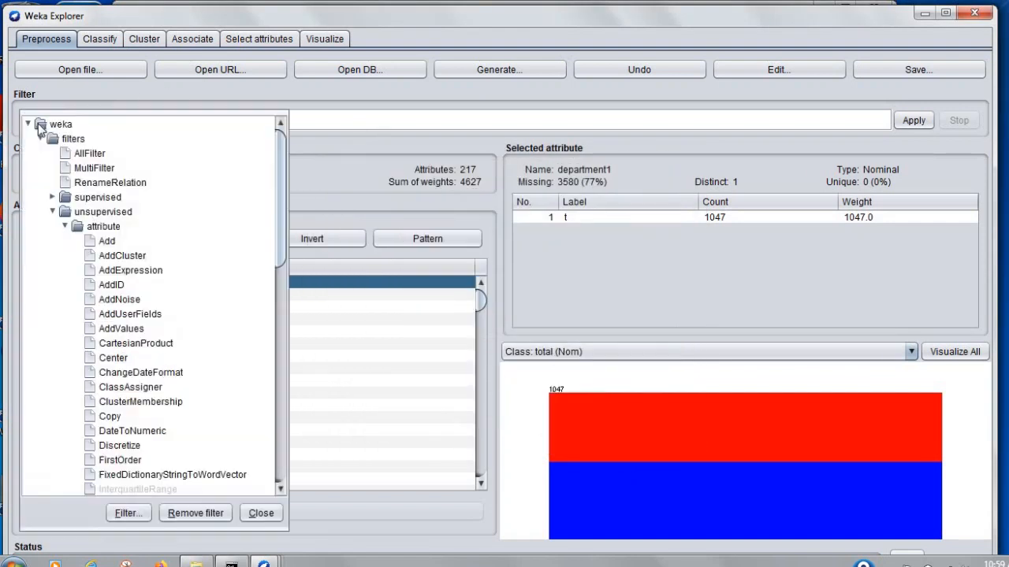
drag(277, 205, 265, 443)
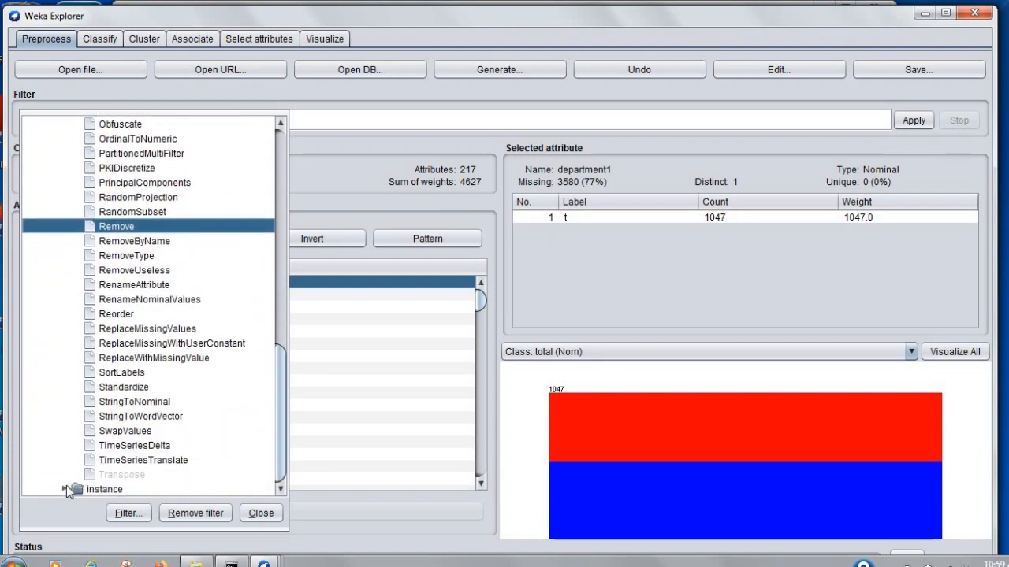
click(63, 488)
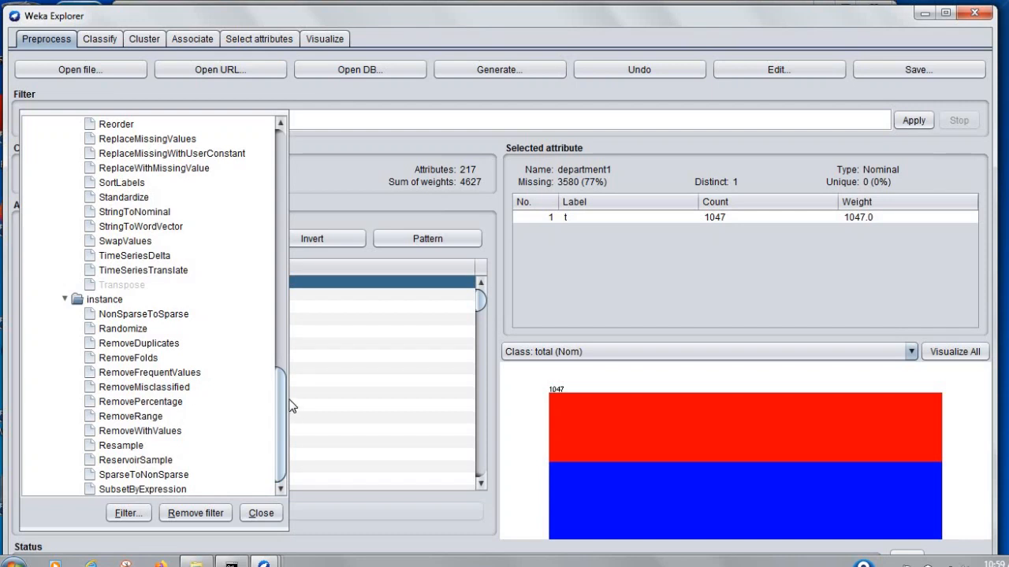
drag(277, 396, 282, 322)
scroll(282, 322, down, 1)
scroll(282, 324, down, 1)
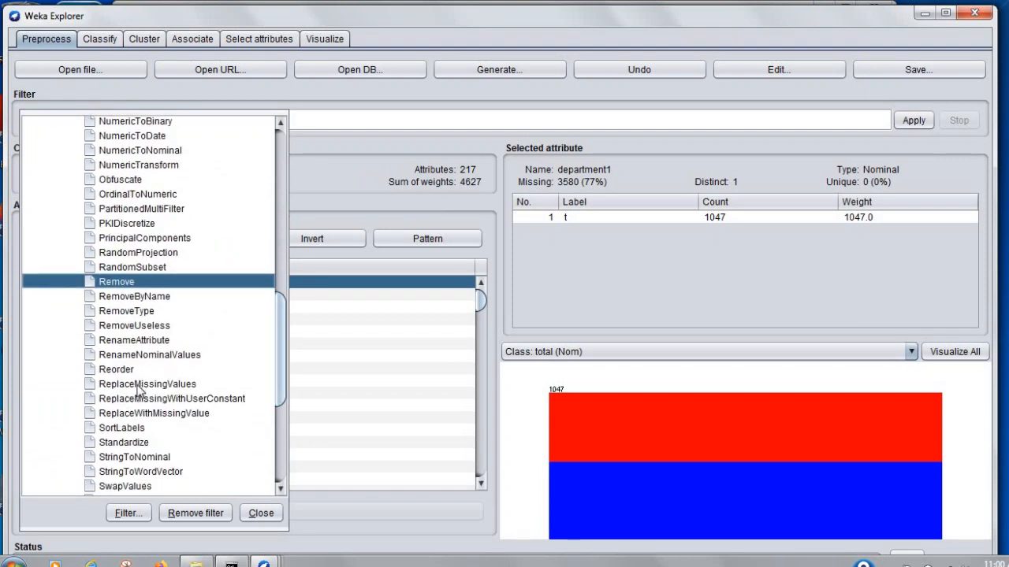
mouse_move(87, 406)
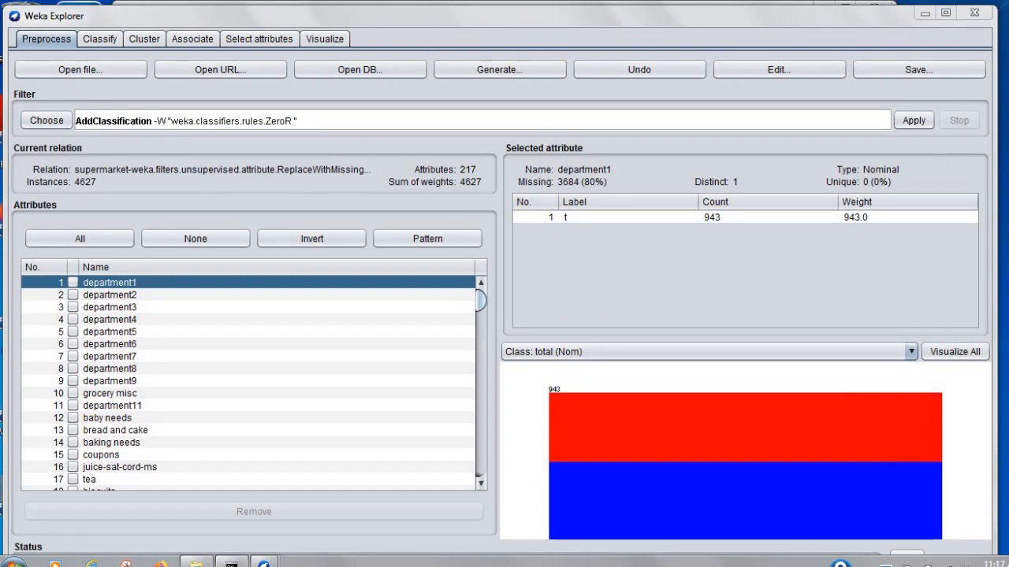
Choose the unsupervised attribute filter ReplaceMissingValues in place of AddClassification.
click(54, 122)
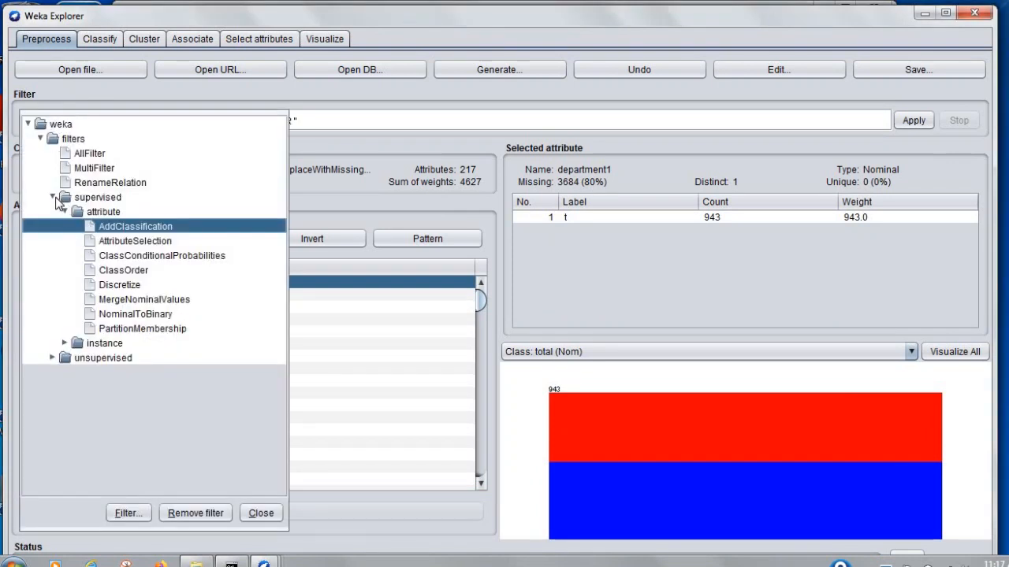
click(54, 197)
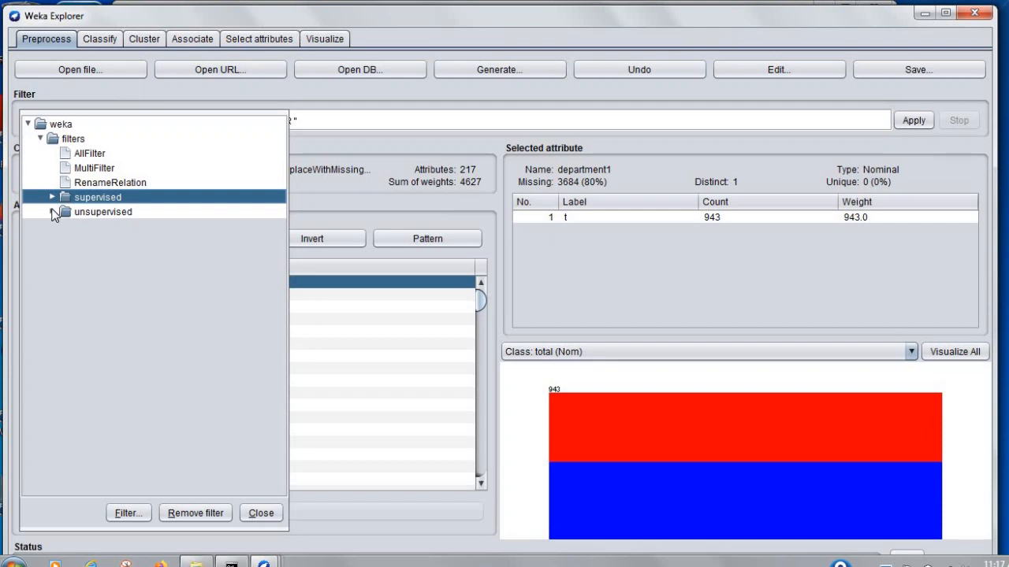
click(52, 213)
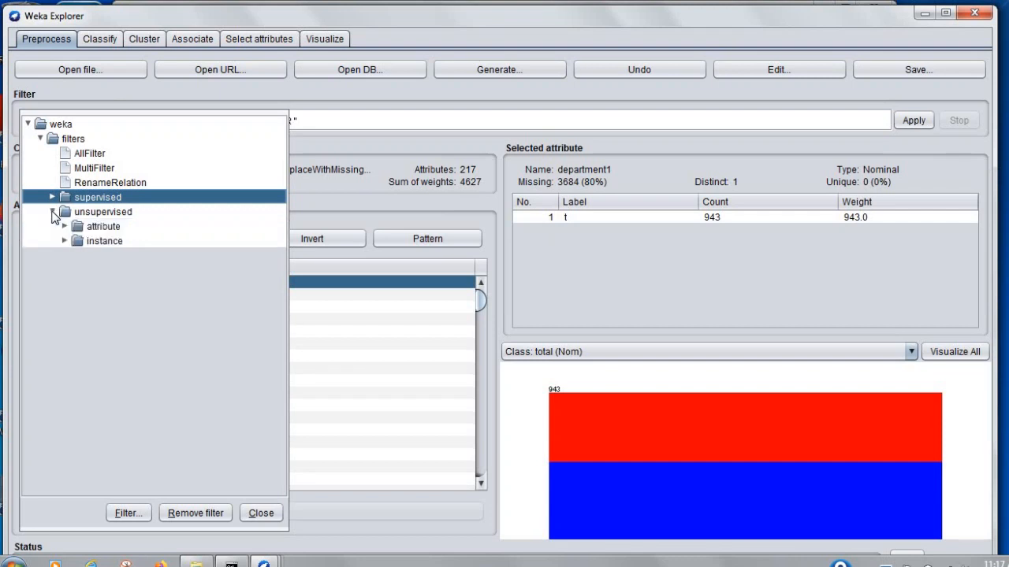
click(65, 227)
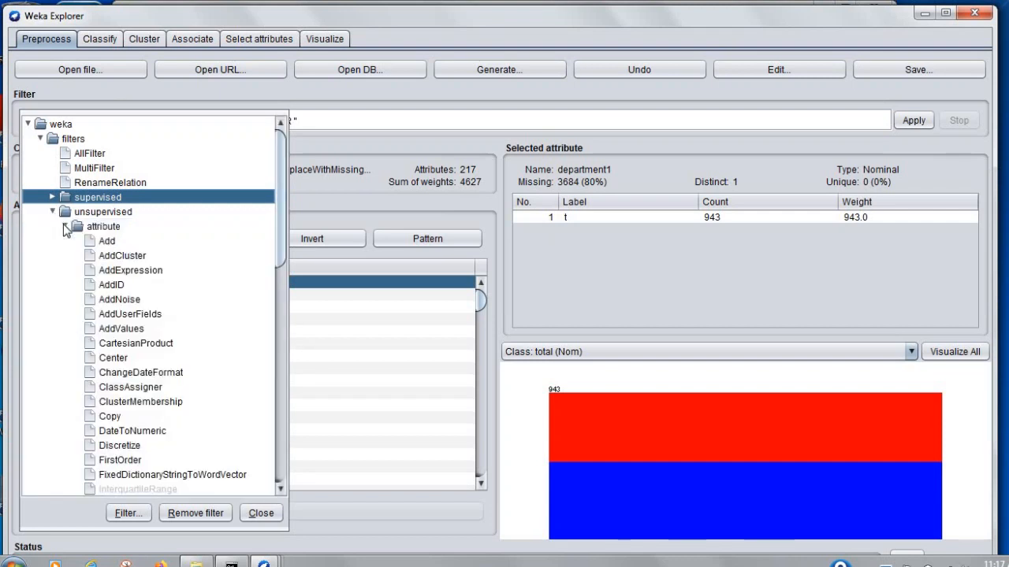
drag(281, 226, 303, 431)
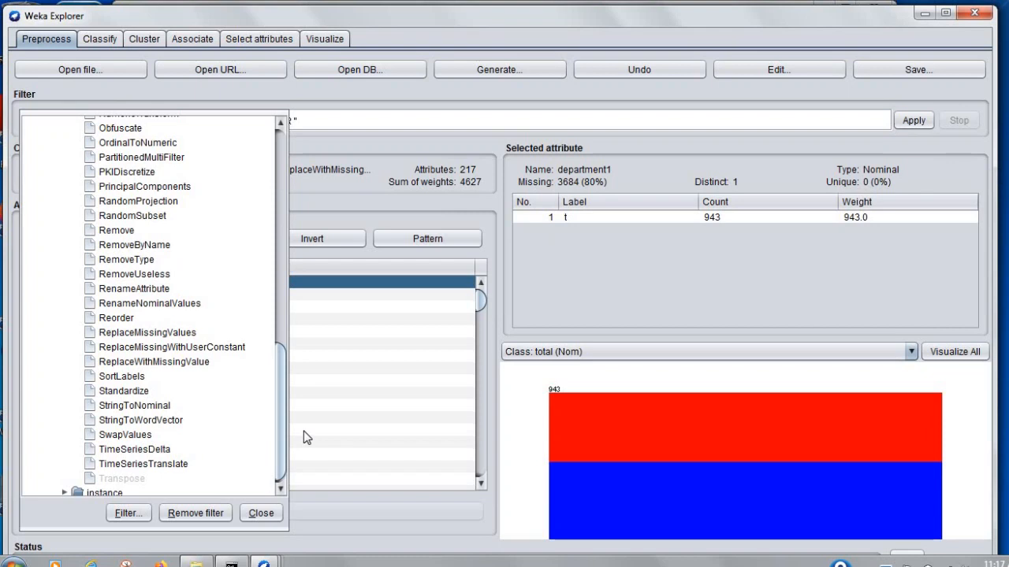
click(131, 333)
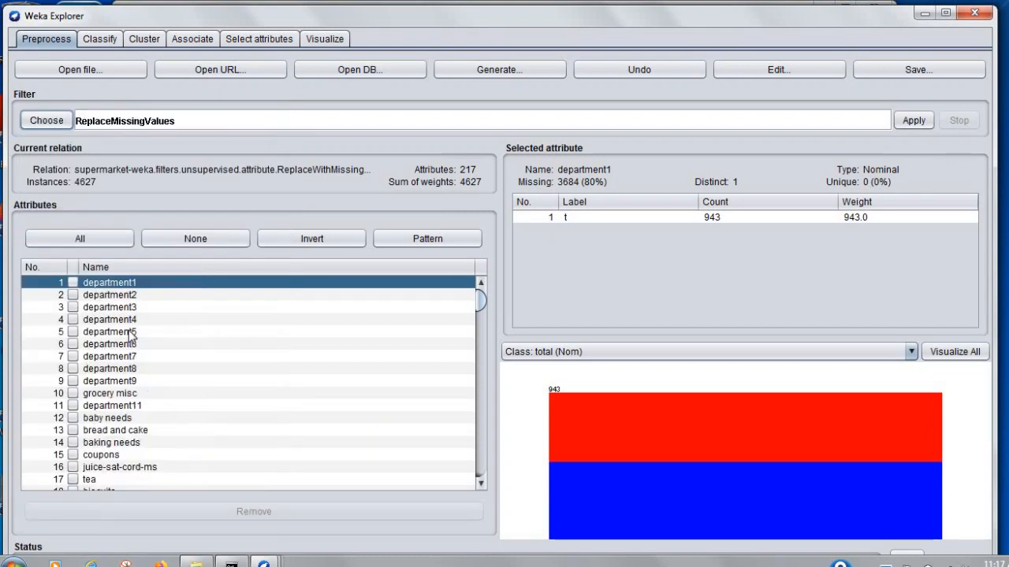
Read the ReplaceMissingValues filter's description and detailed option information, and accept its default settings.
click(152, 123)
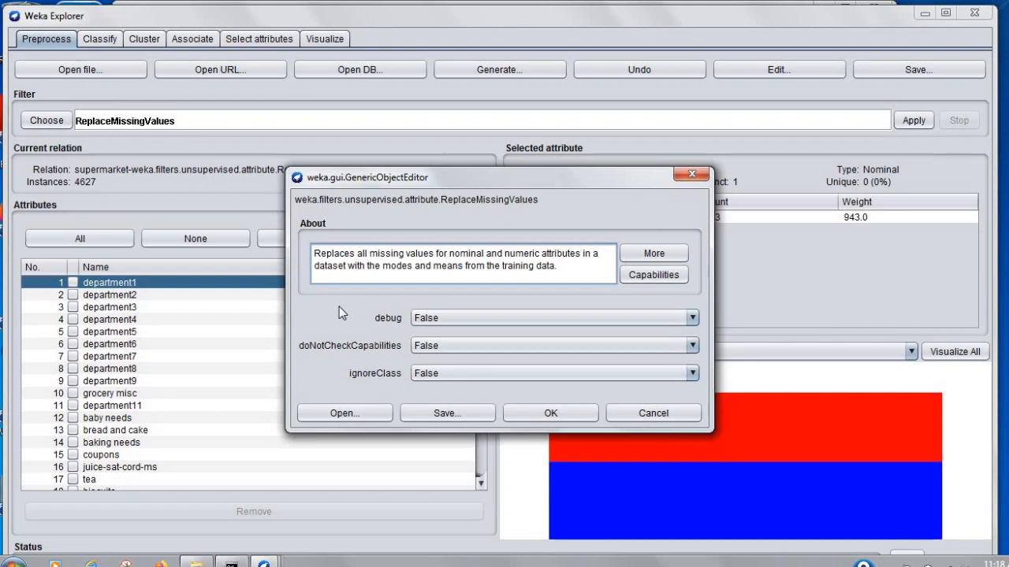
mouse_move(339, 306)
click(651, 252)
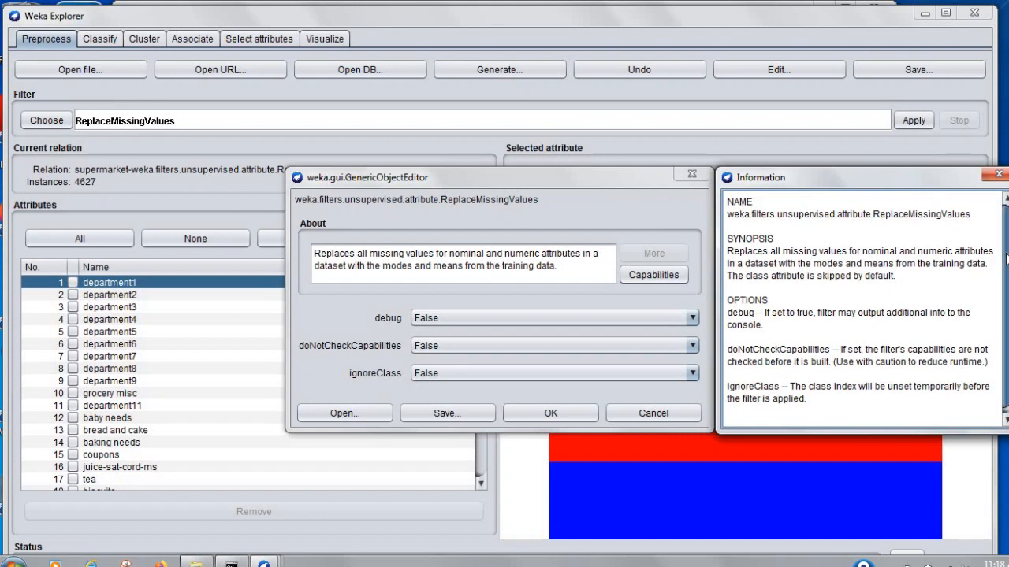
scroll(1006, 260, down, 1)
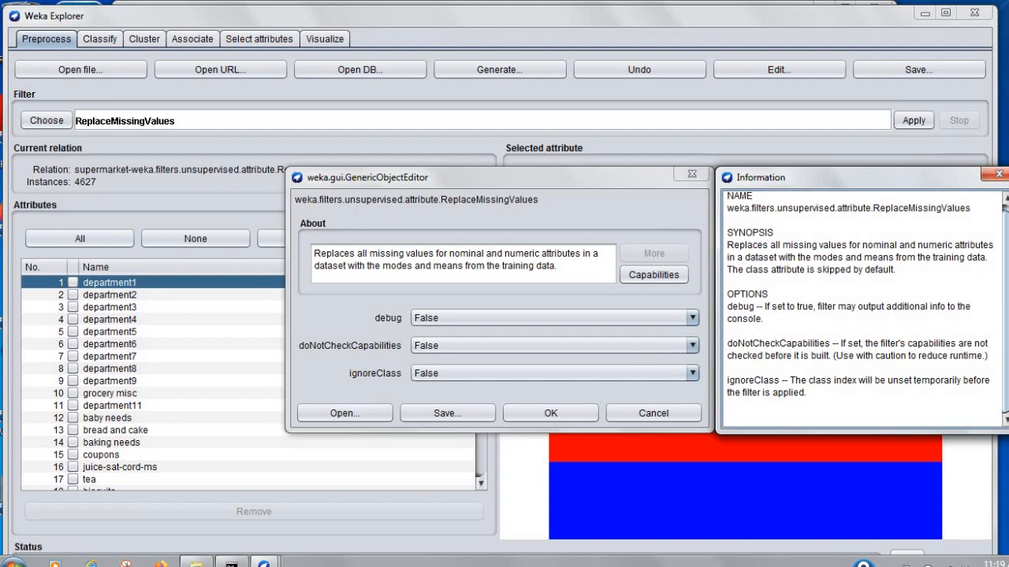
click(340, 312)
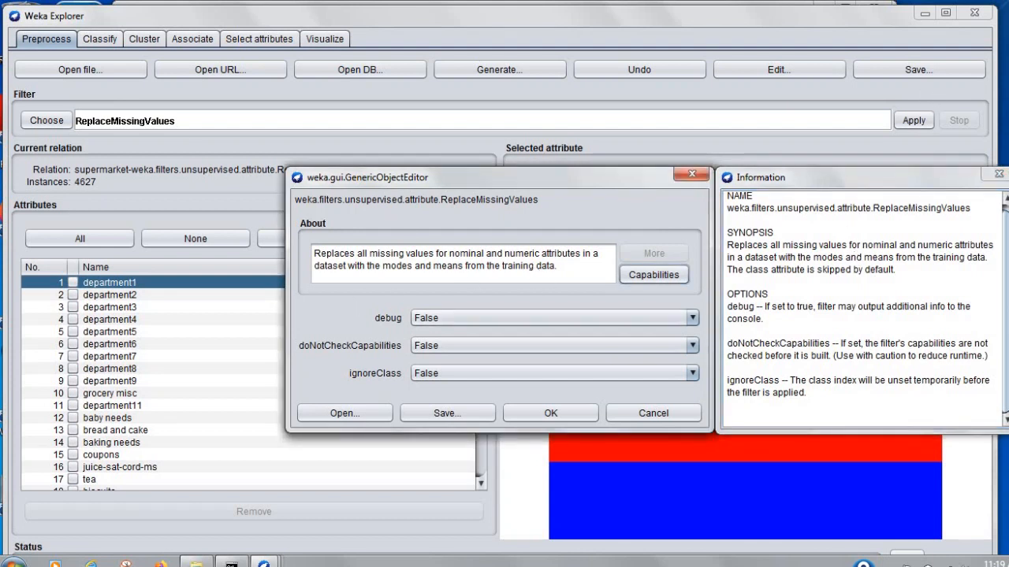
click(999, 174)
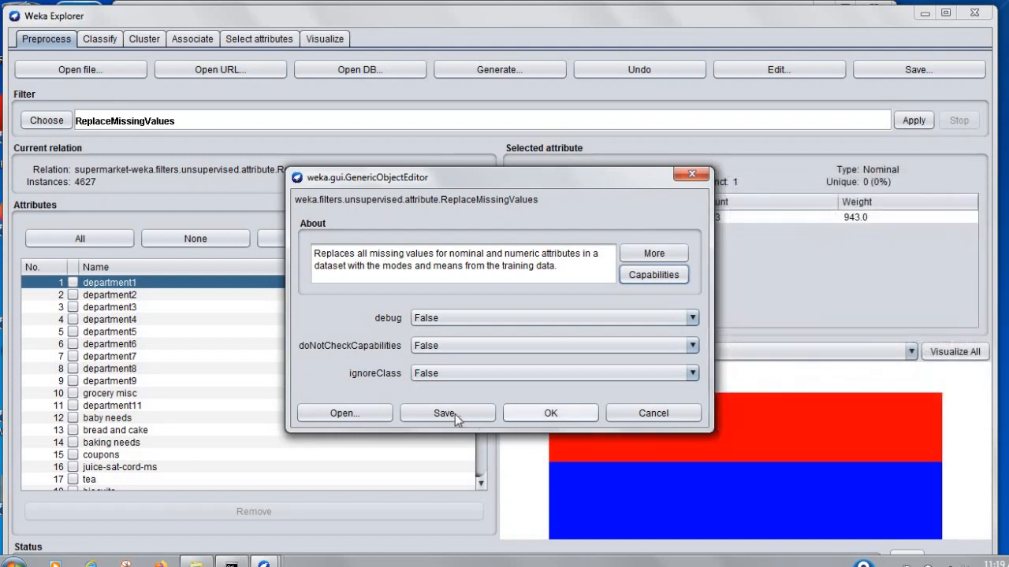
click(551, 413)
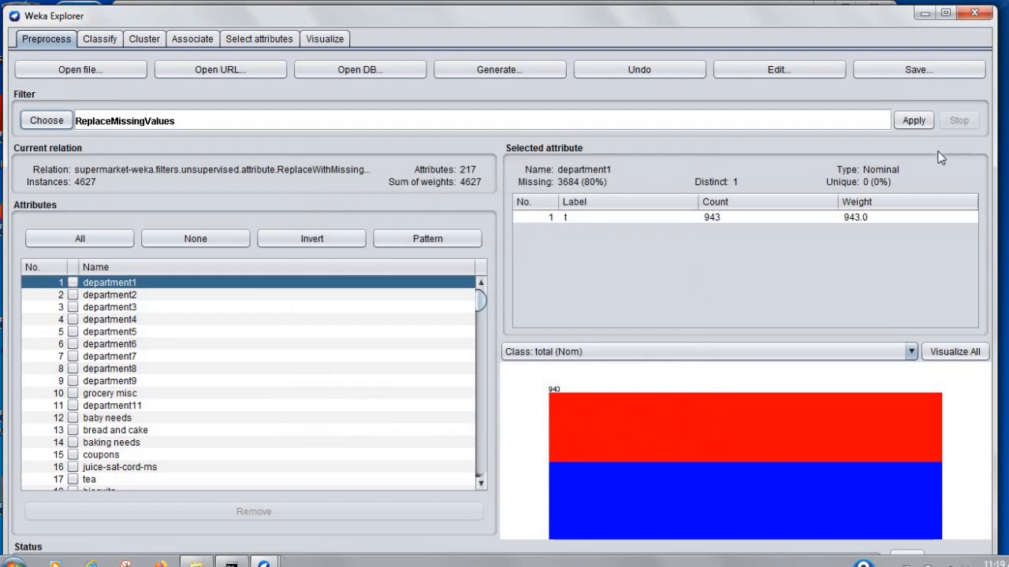
Apply the ReplaceMissingValues filter to the supermarket data and check the values in the data viewer.
click(914, 126)
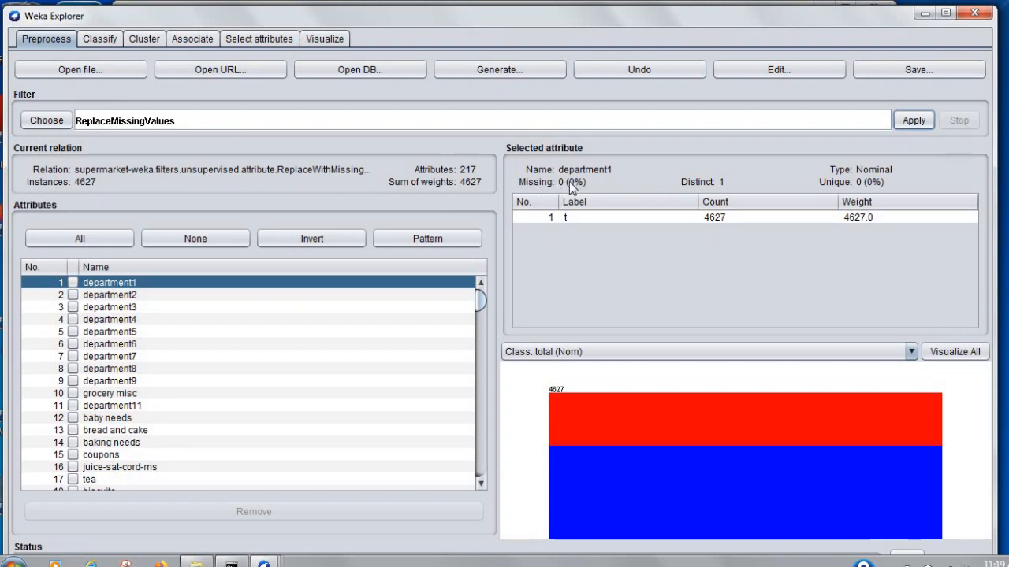
click(783, 68)
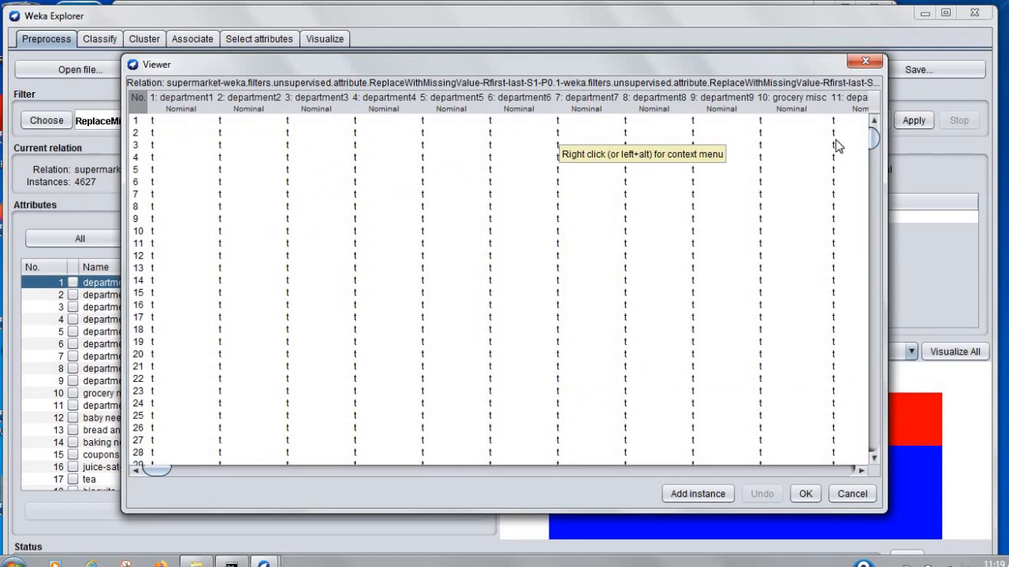
click(804, 493)
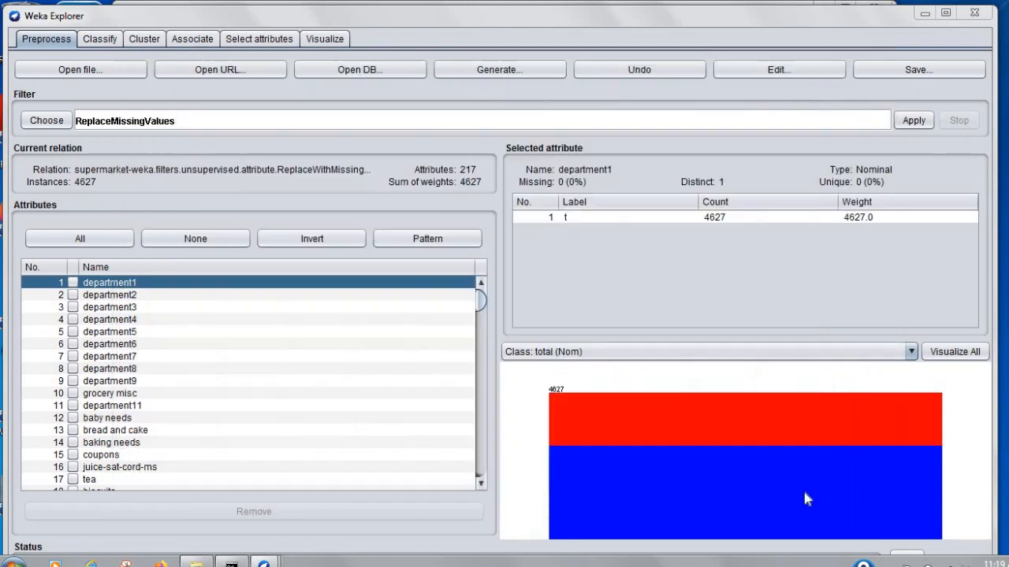
Check the missing-value statistics of department2 and department3, and look further down the attribute list.
click(98, 296)
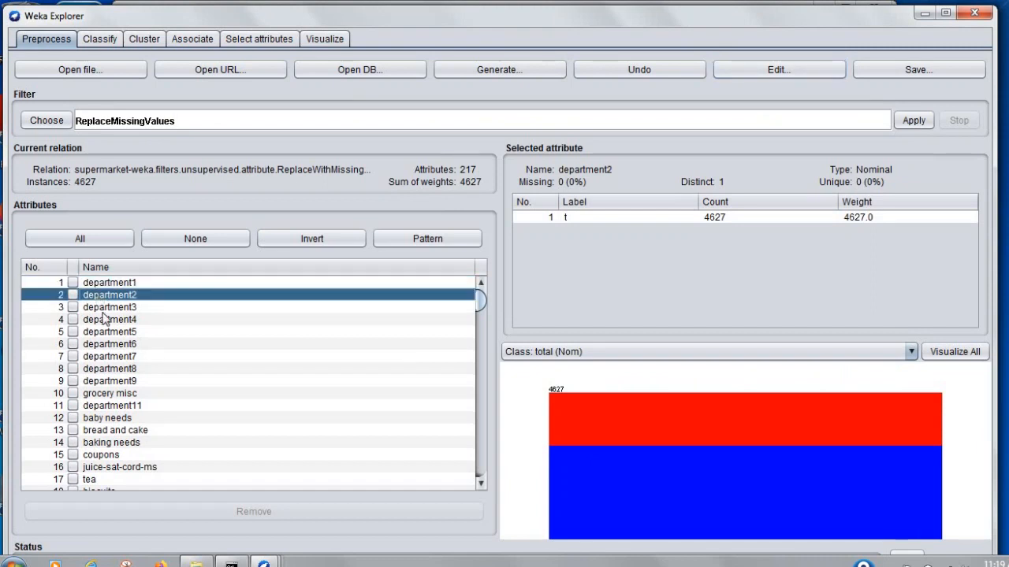
click(103, 311)
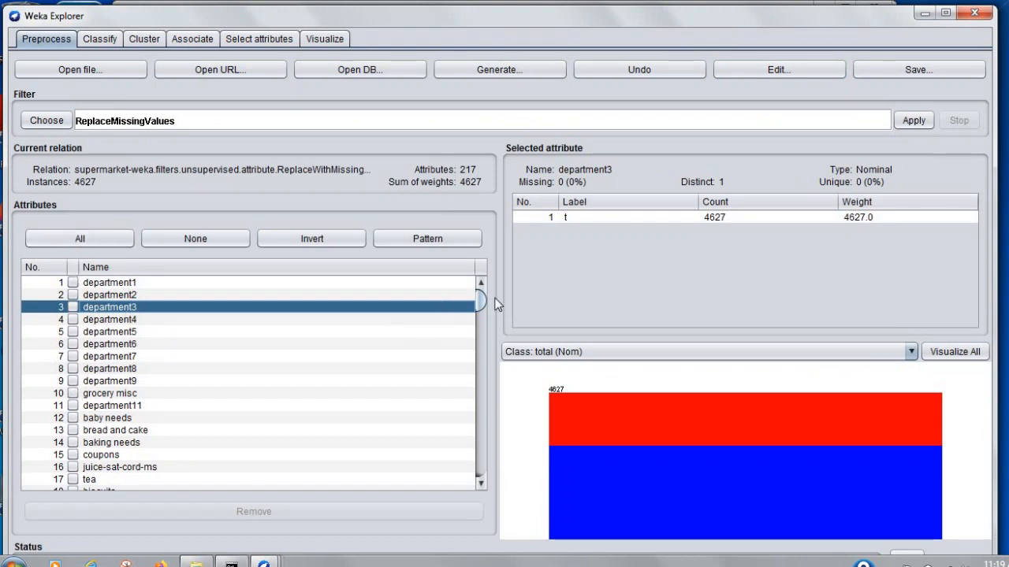
drag(479, 299, 479, 391)
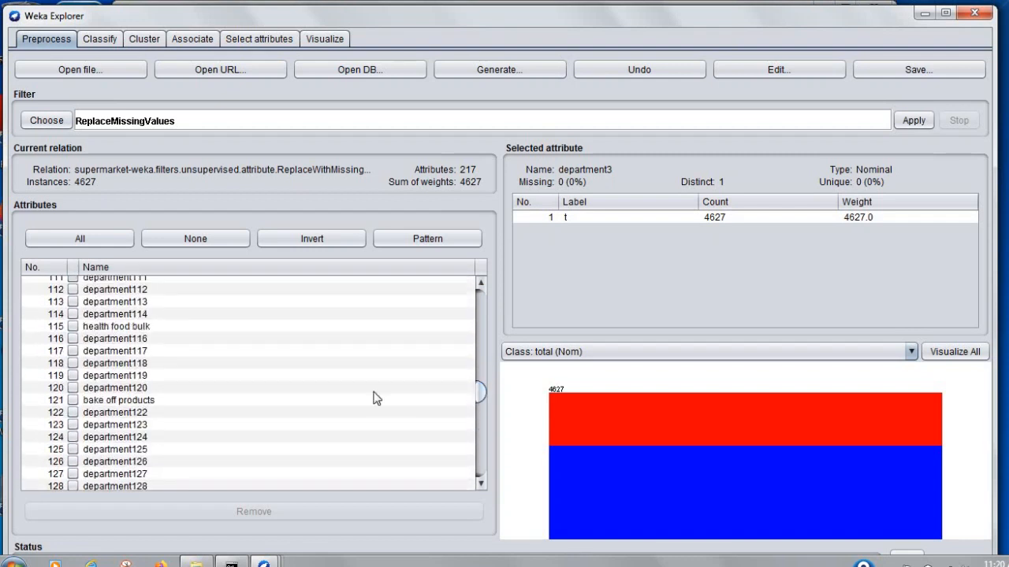
Mark attribute department118 and look through the unsupervised attribute filters, keeping ReplaceMissingValues as the filter.
click(72, 364)
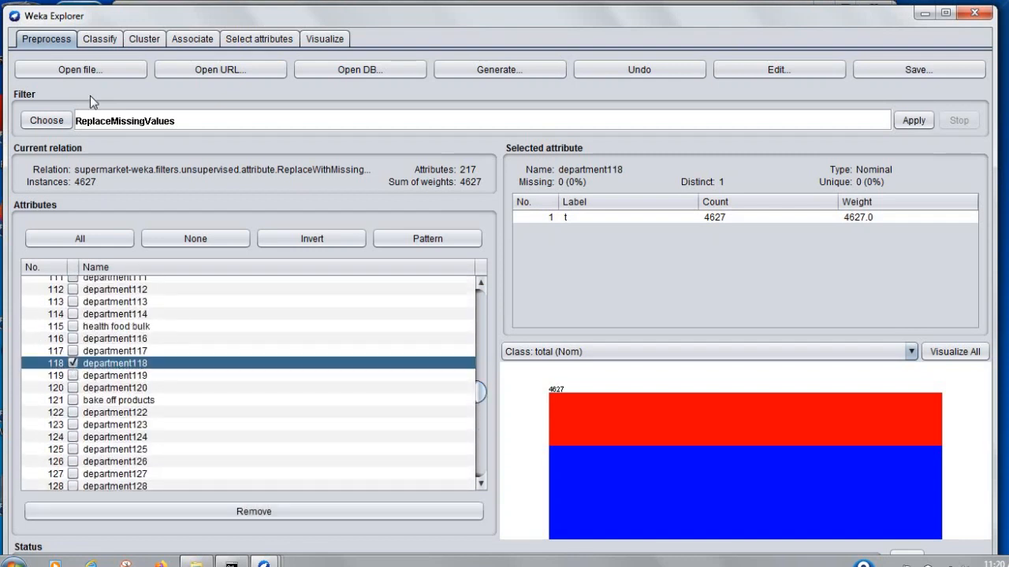
click(47, 121)
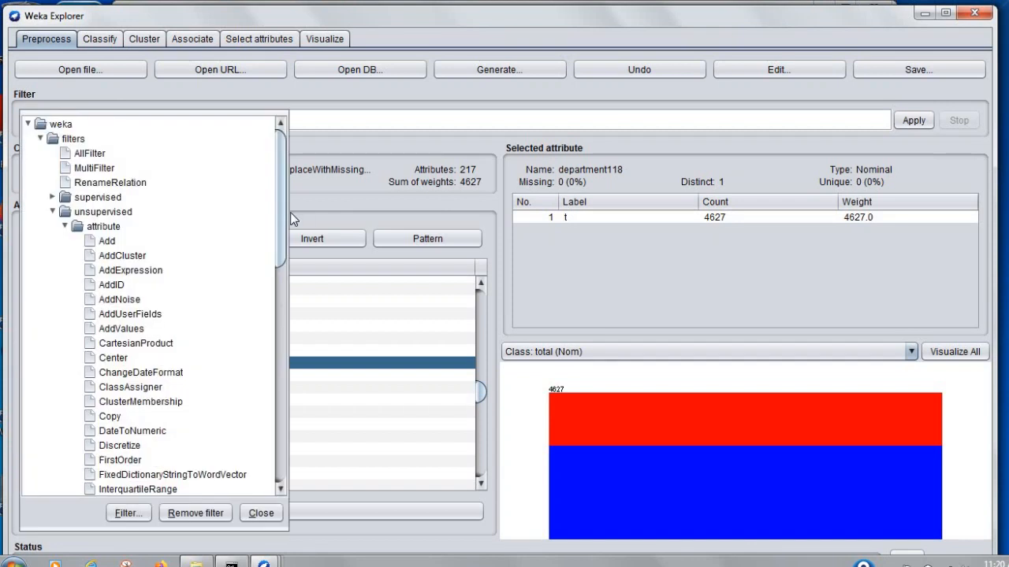
drag(281, 213, 277, 313)
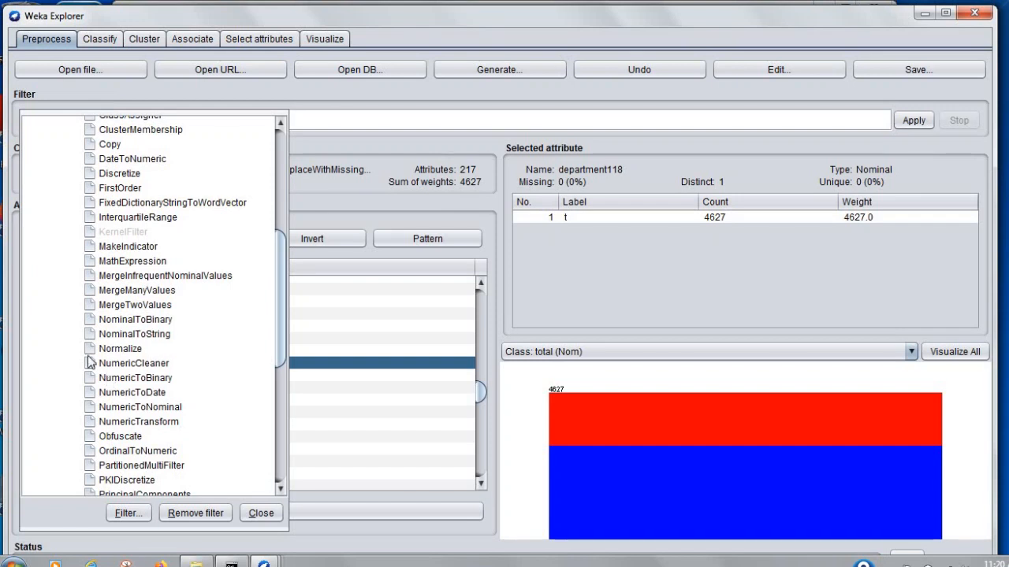
click(259, 514)
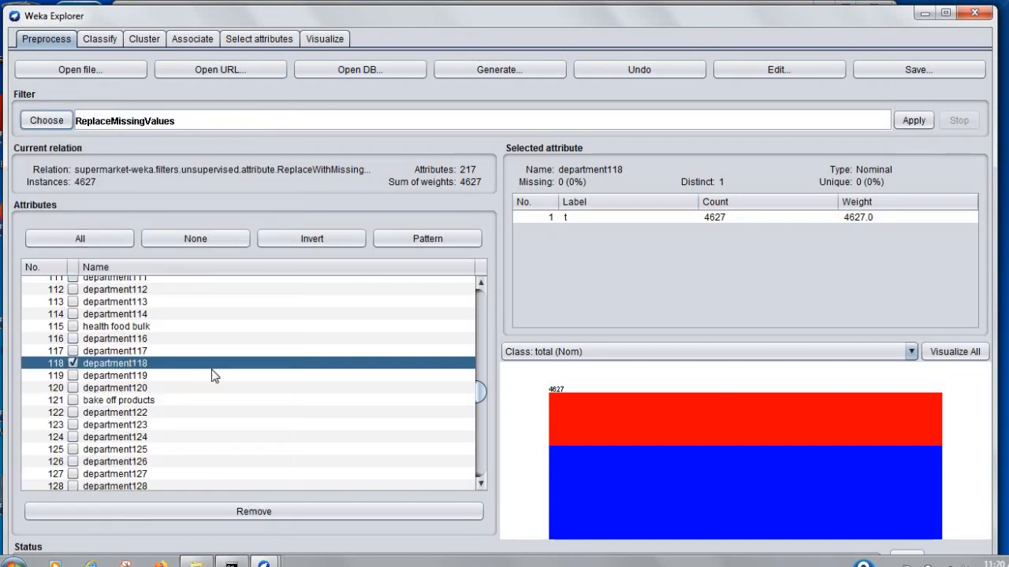
Try the all, none and invert attribute selections, clear the selection, and view the Perl regular expression prompt without entering a pattern.
click(80, 246)
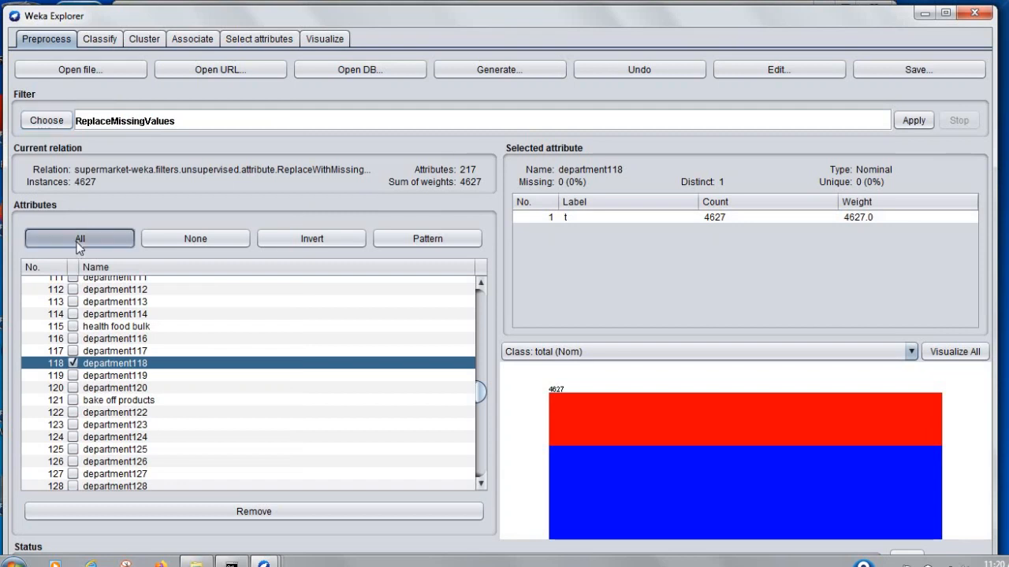
click(185, 239)
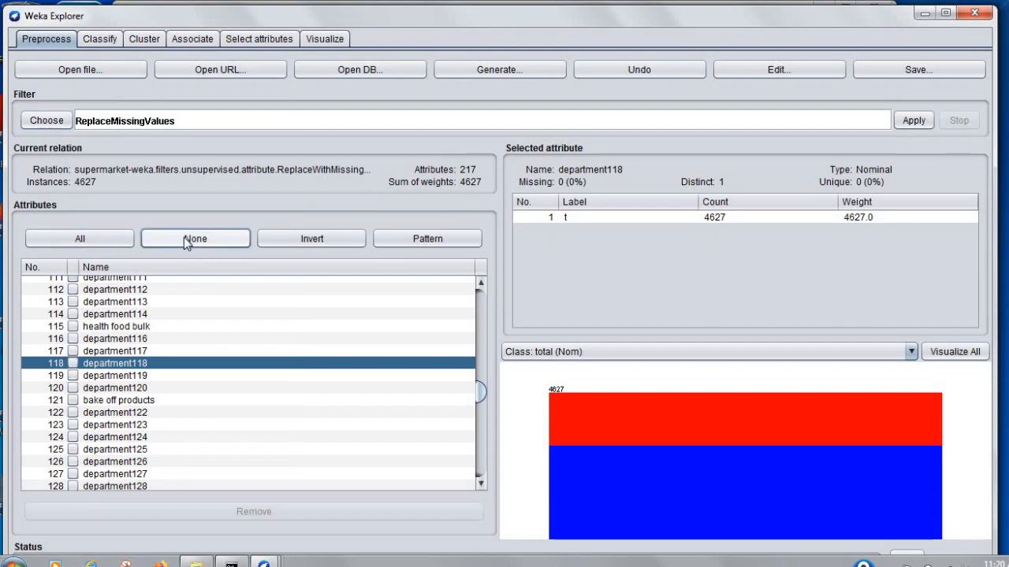
click(290, 243)
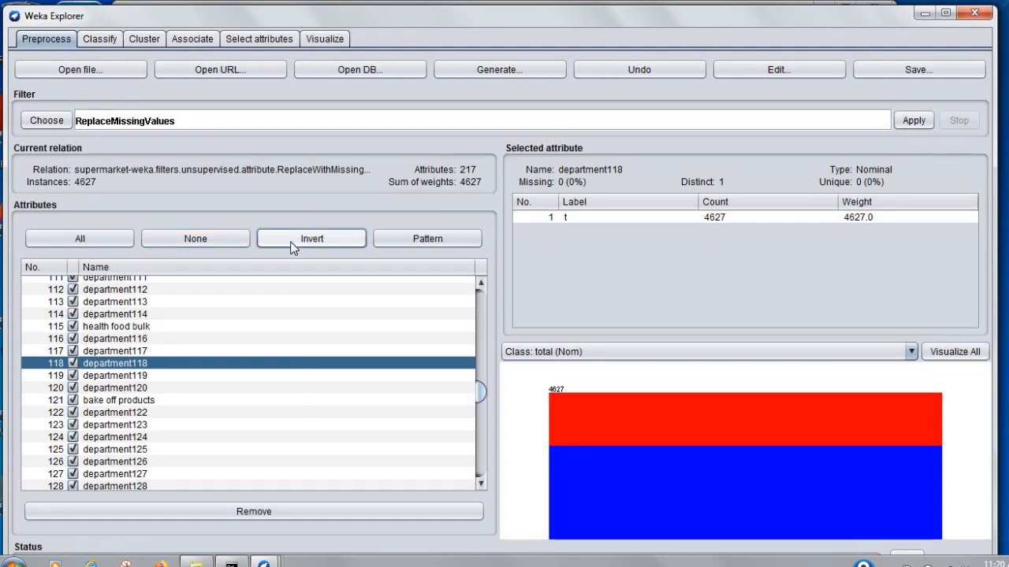
click(207, 239)
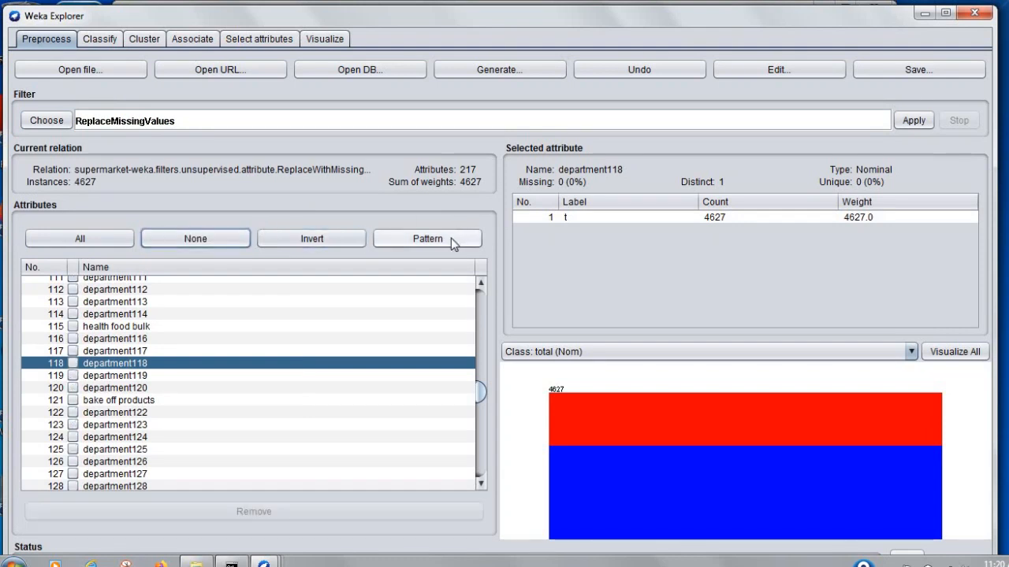
click(450, 238)
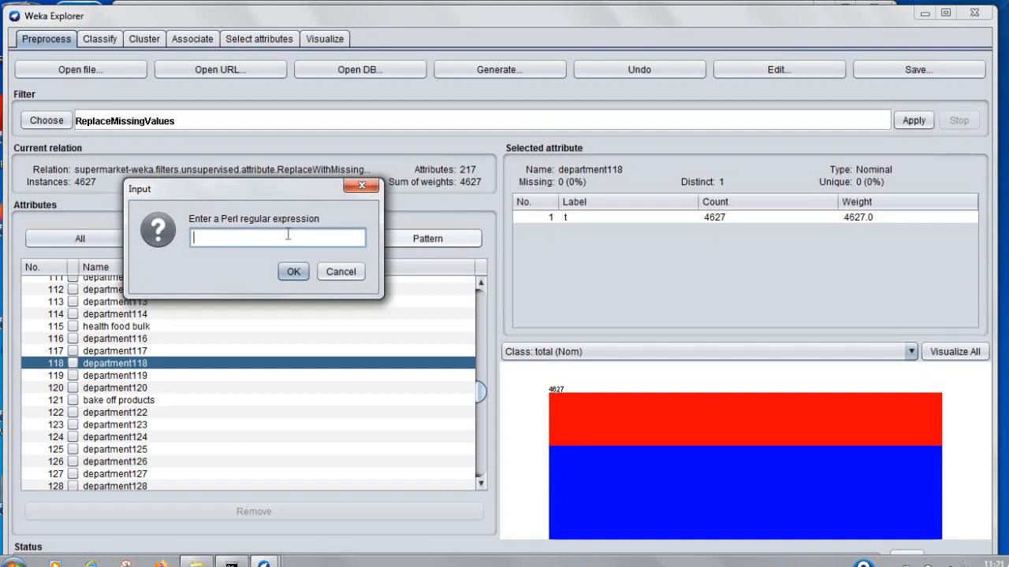
click(342, 272)
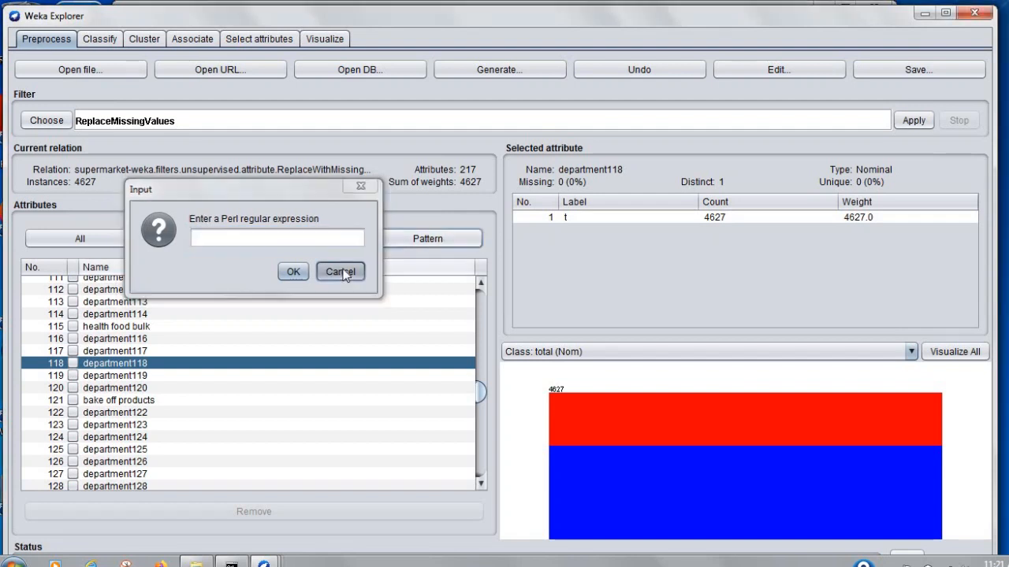
Visualize all attributes together and examine their class distribution histograms from department1 down to department100.
click(953, 354)
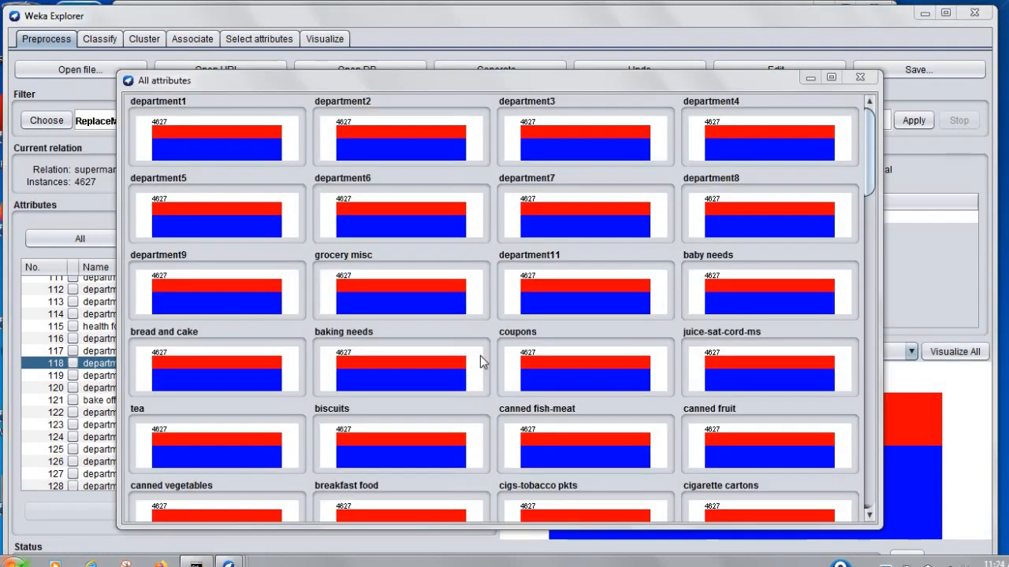
drag(746, 86, 740, 58)
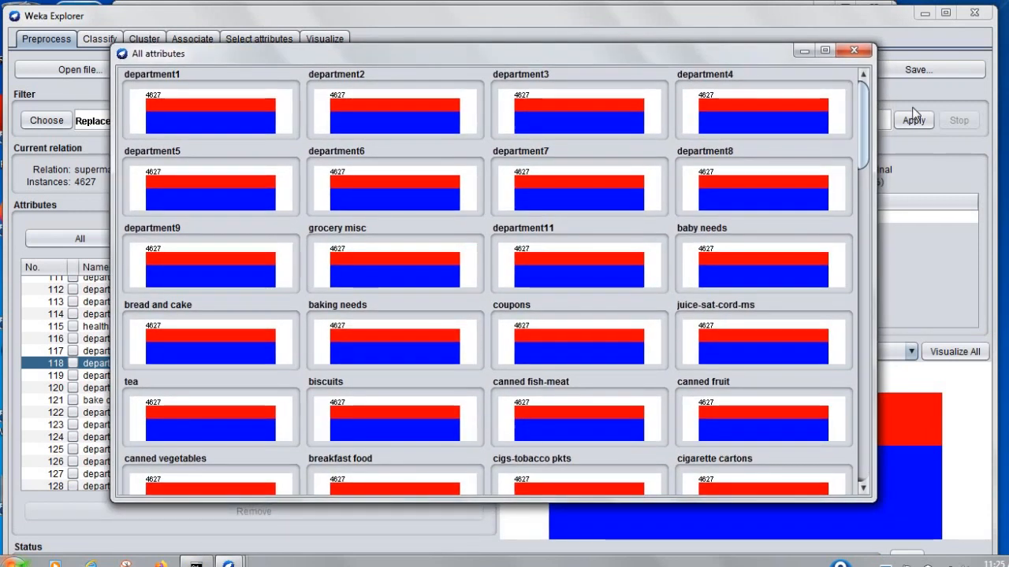
scroll(870, 148, down, 15)
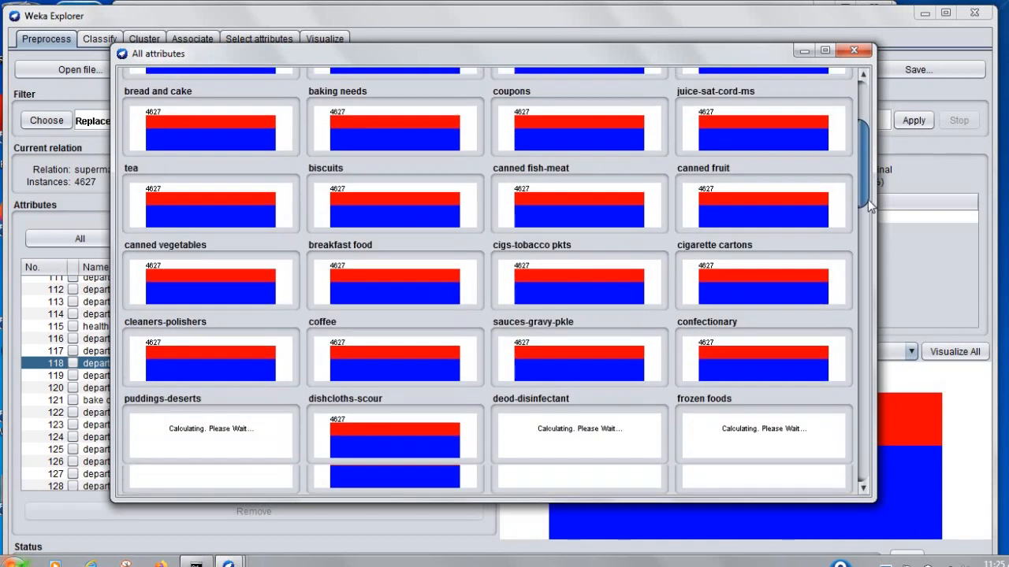
scroll(840, 328, down, 8)
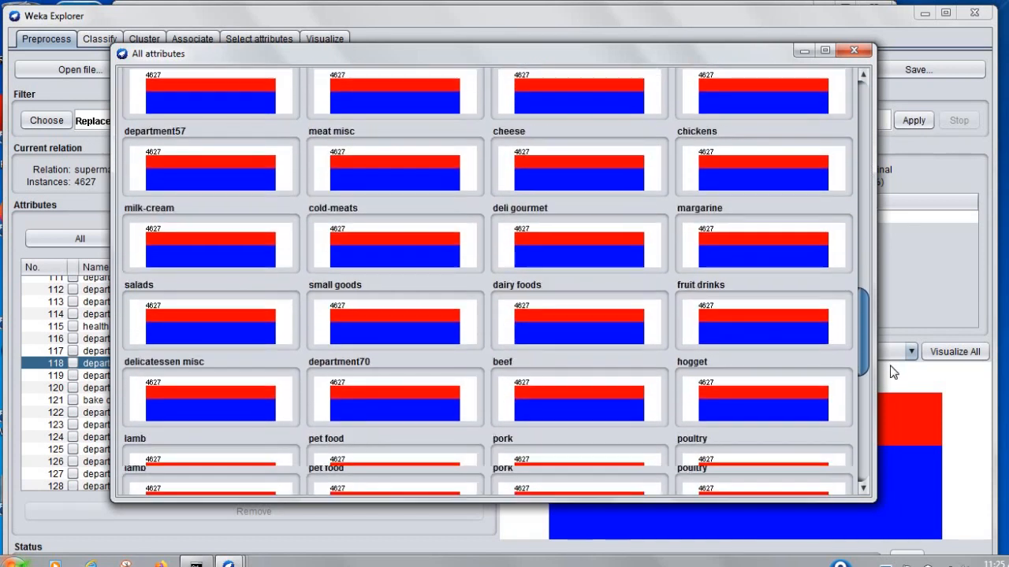
scroll(864, 426, down, 2)
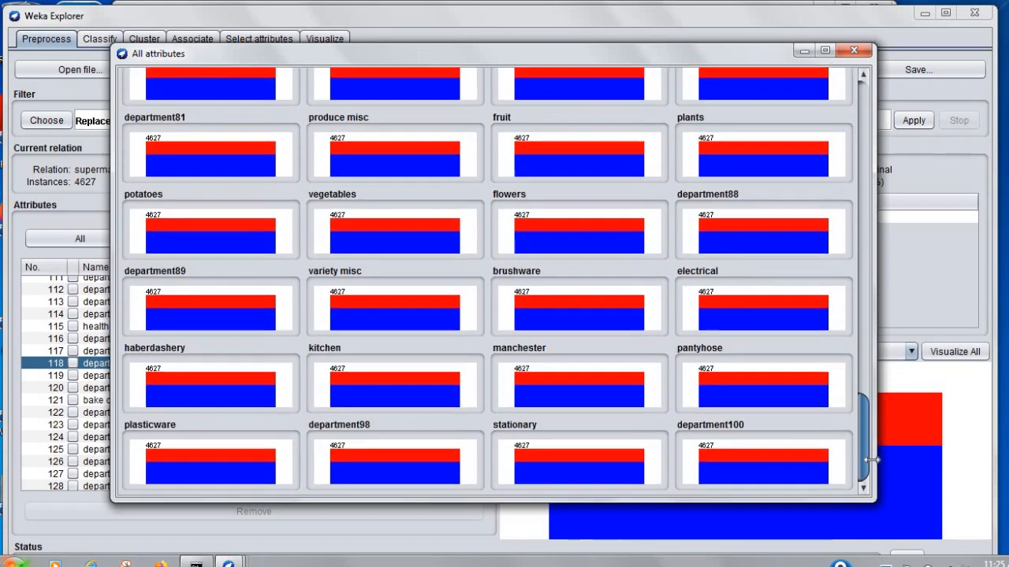
drag(861, 388, 847, 97)
click(854, 52)
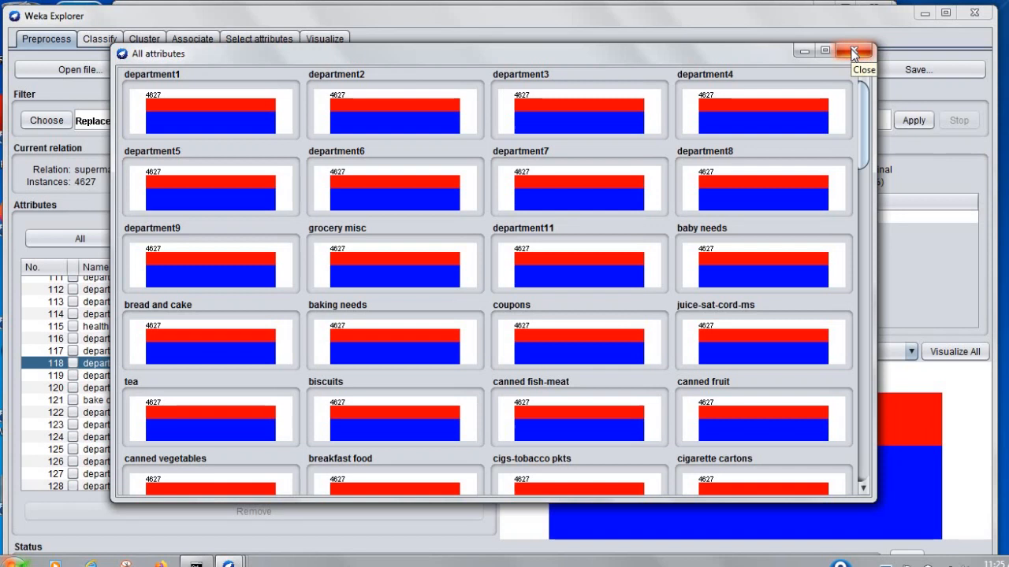
click(853, 52)
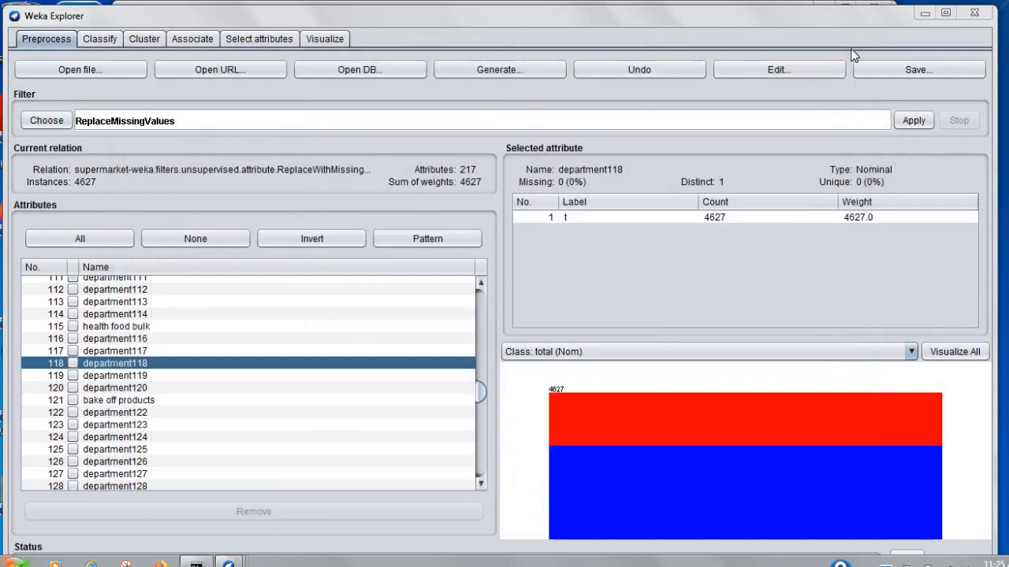
Try department216 as the histogram's class attribute, and set the class to department212.
click(690, 352)
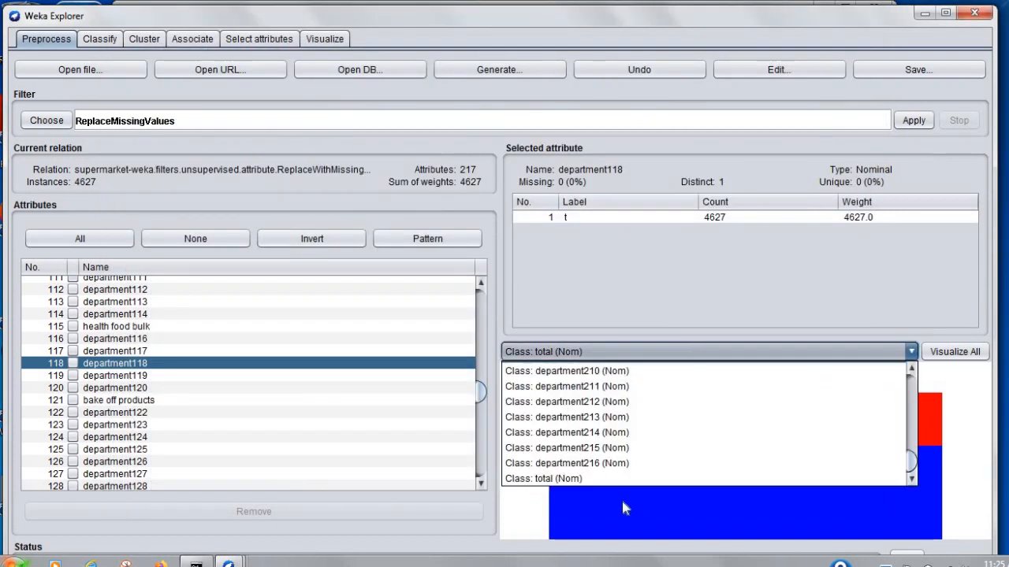
click(604, 465)
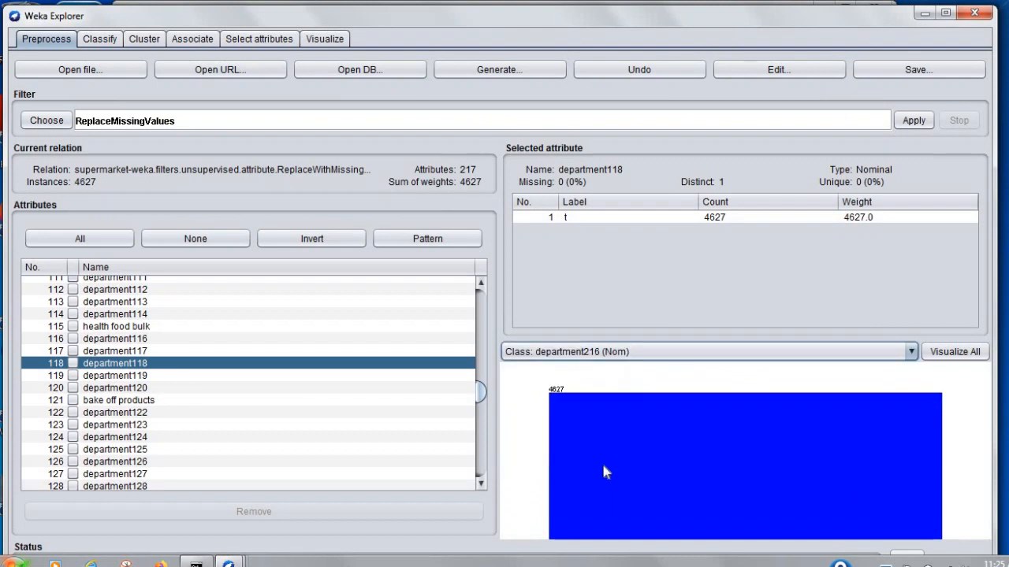
click(624, 350)
click(583, 408)
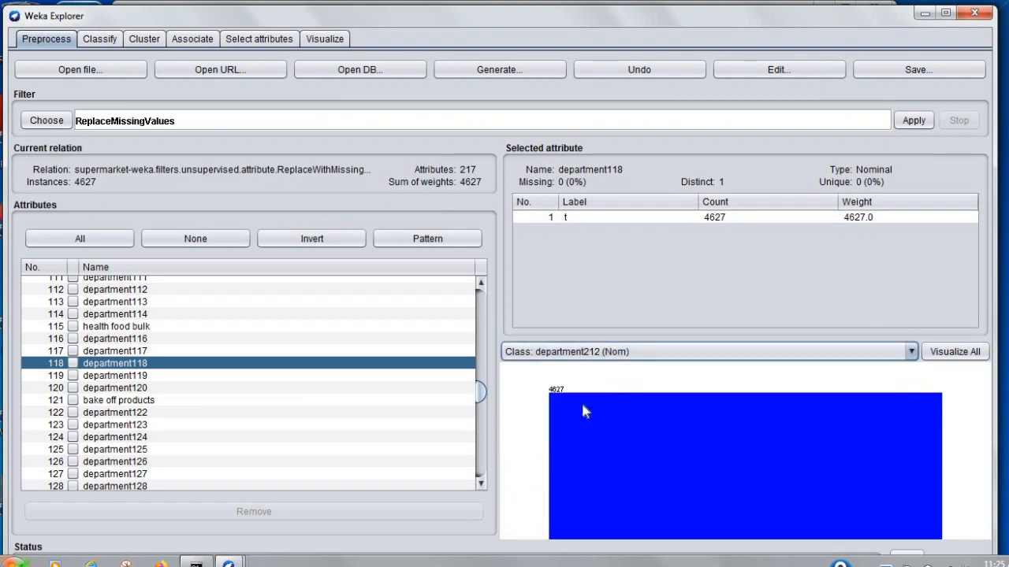
click(583, 351)
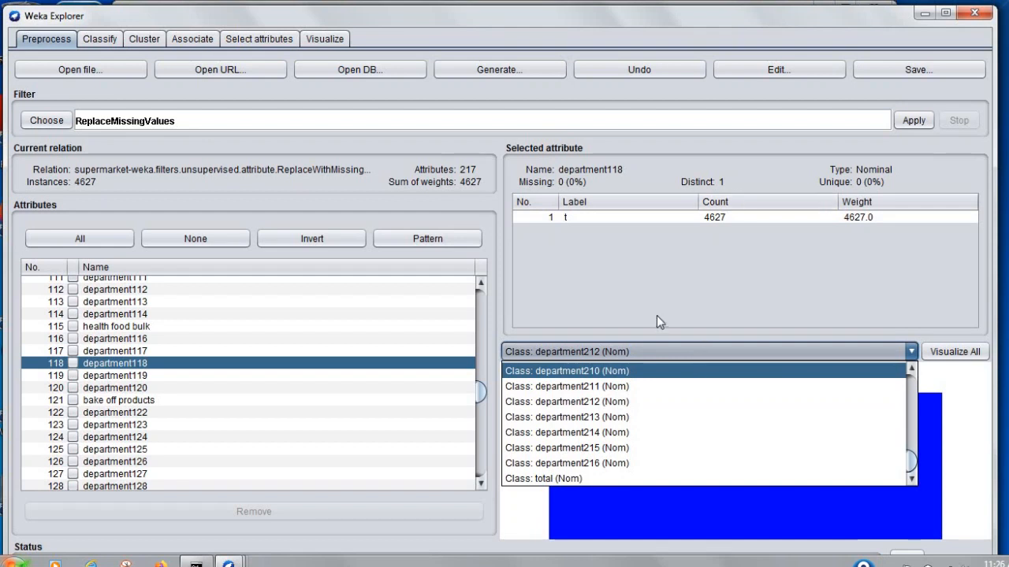
click(710, 305)
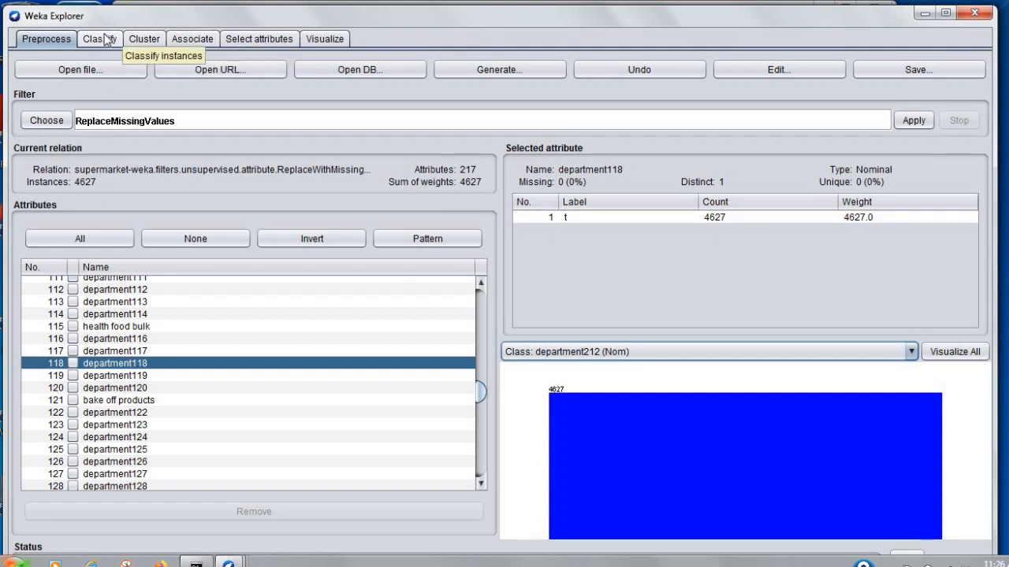
Choose Apriori as the associator for the supermarket data and start it with the default options.
click(183, 39)
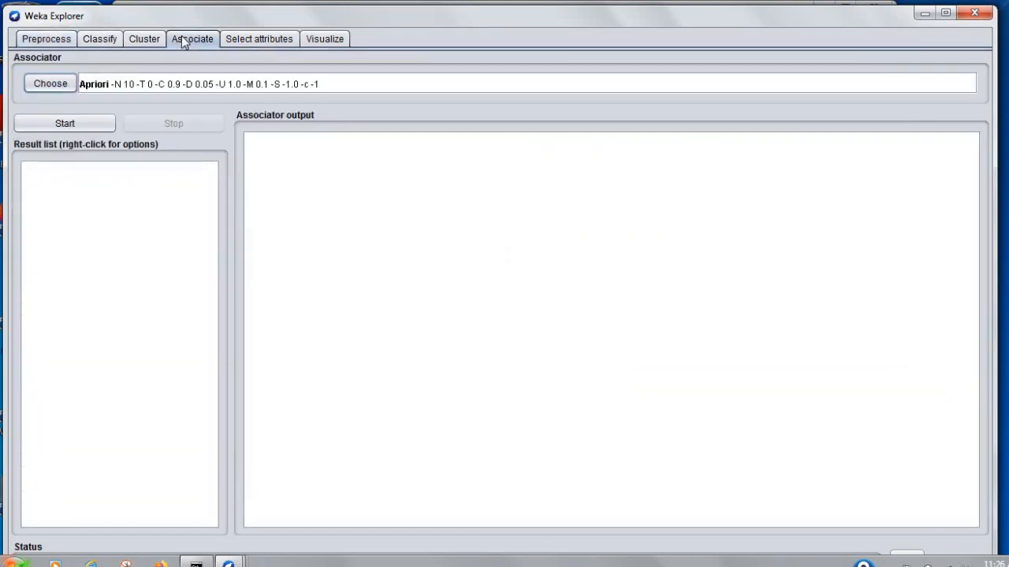
click(41, 81)
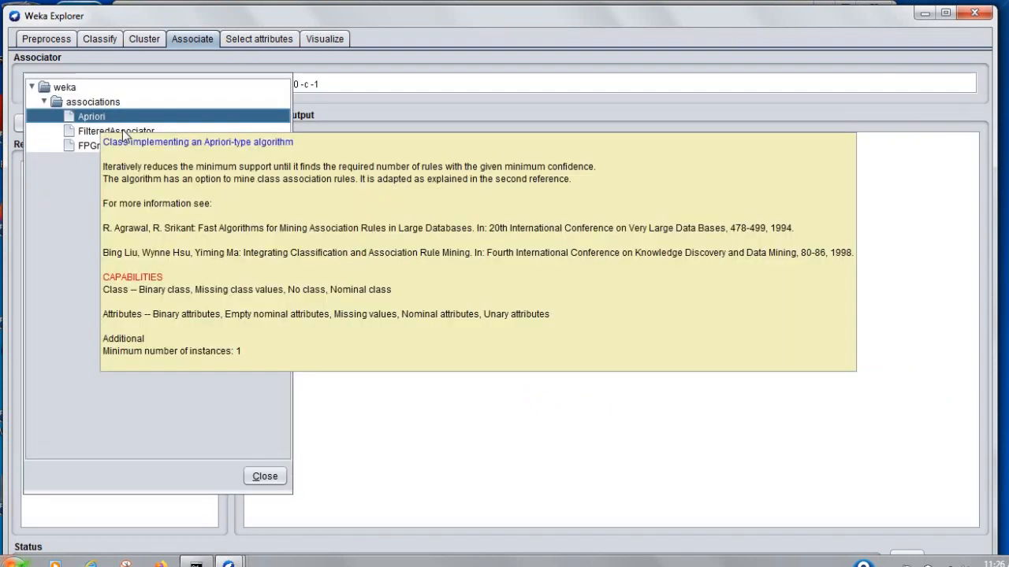
mouse_move(106, 132)
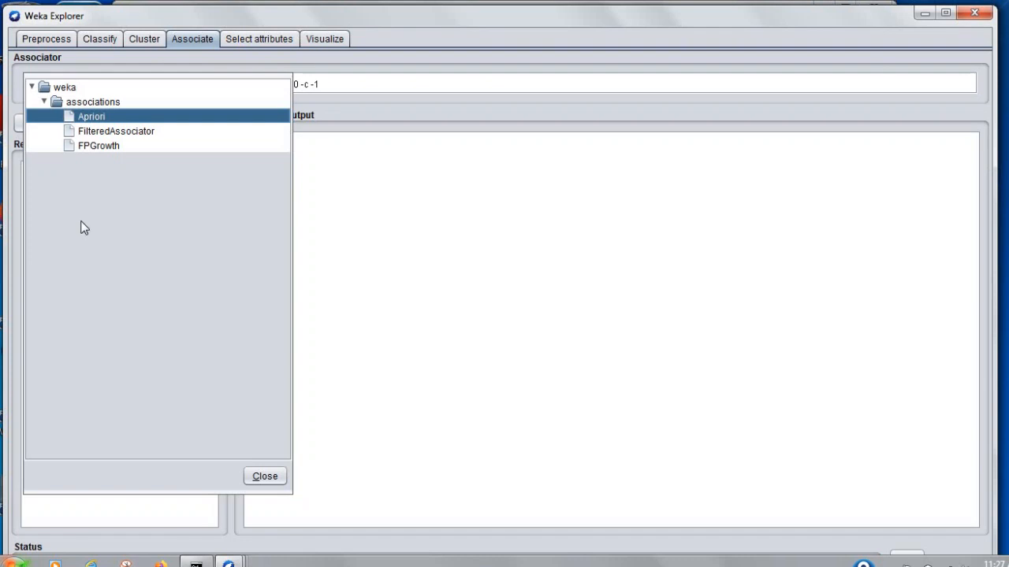
click(91, 117)
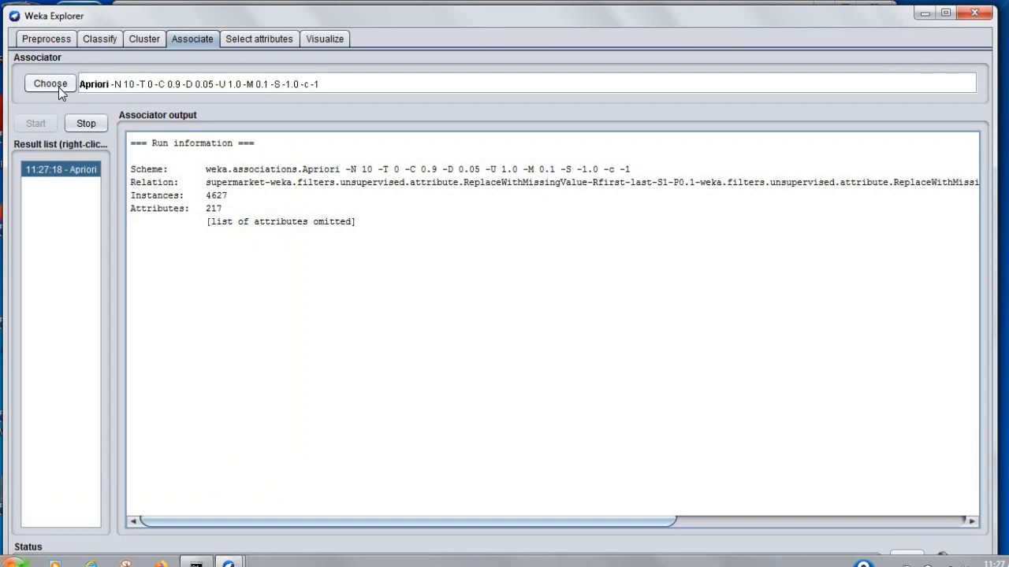
Review Apriori's parameters and read the detailed descriptions of its options, including numRules, lowerBoundMinSupport and car.
click(124, 85)
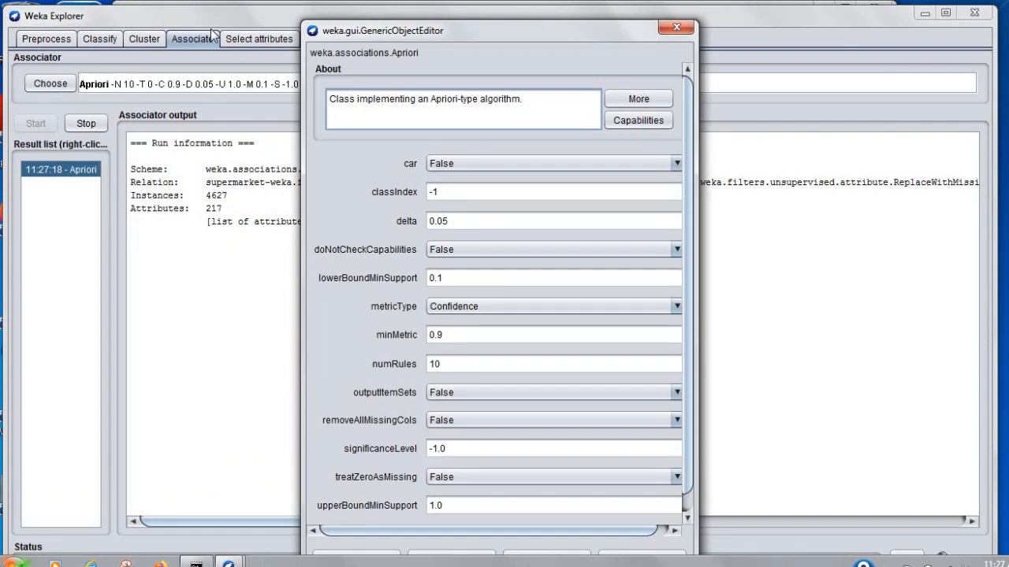
click(624, 97)
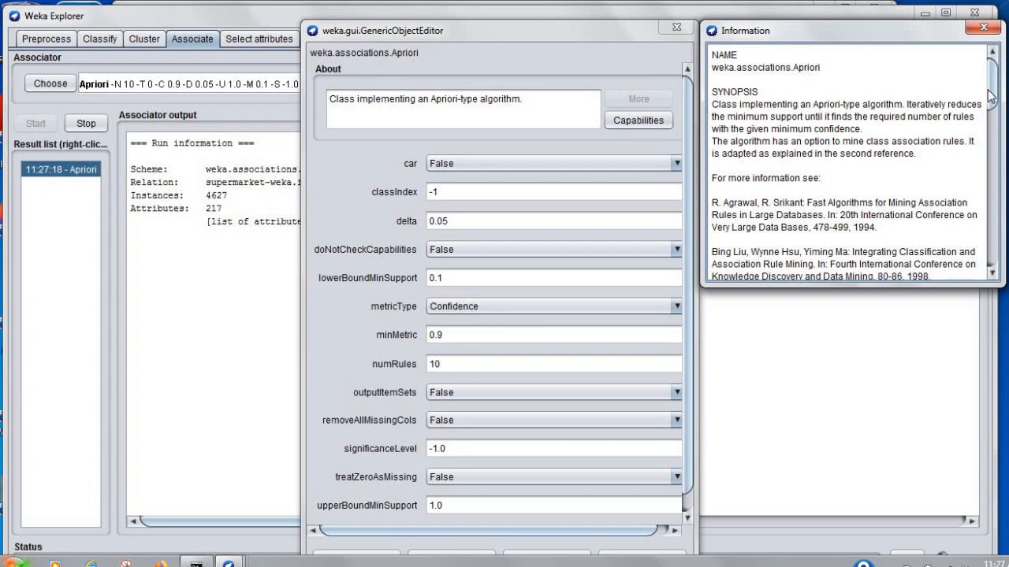
drag(991, 93, 995, 167)
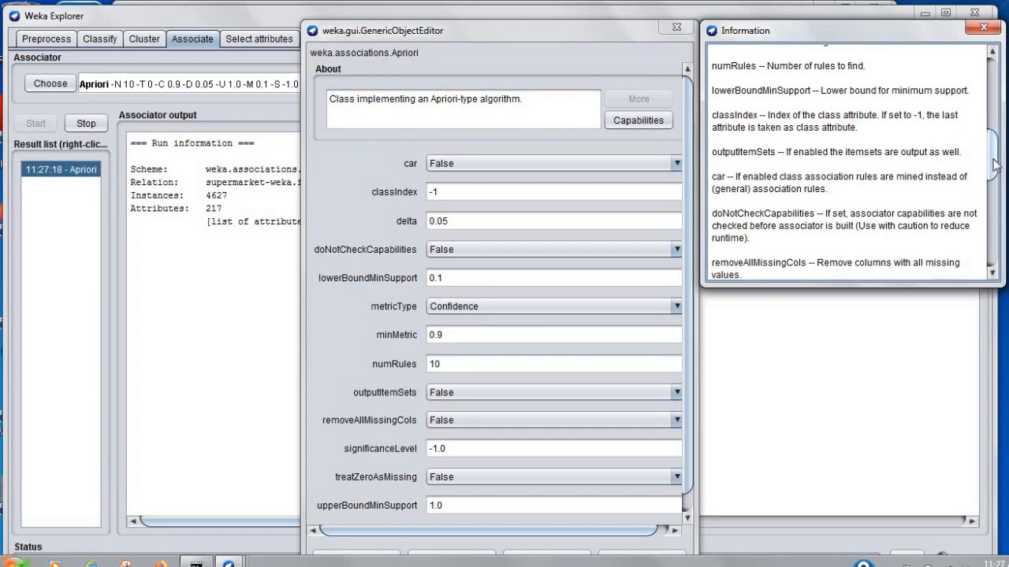
click(328, 176)
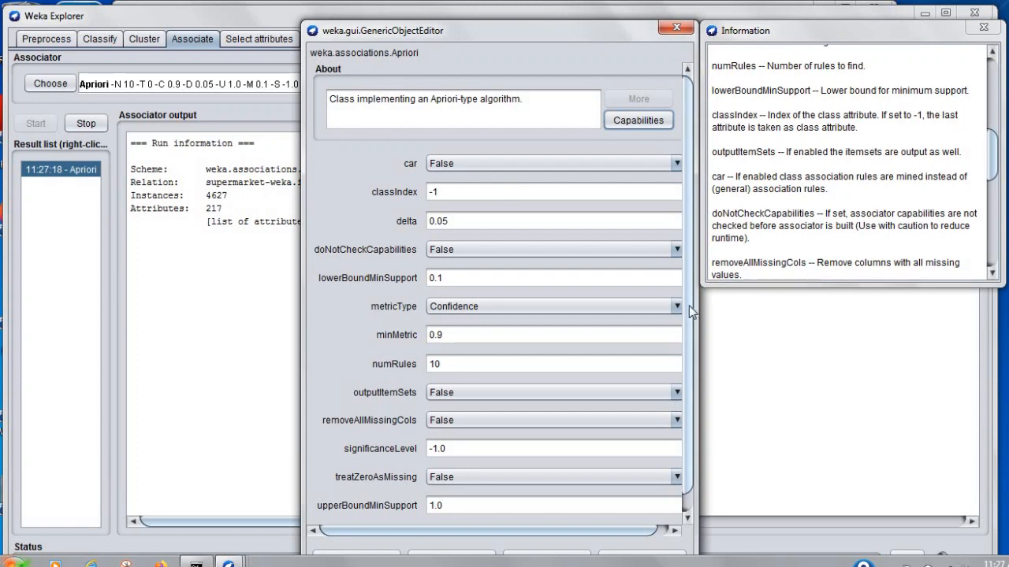
drag(688, 305, 687, 323)
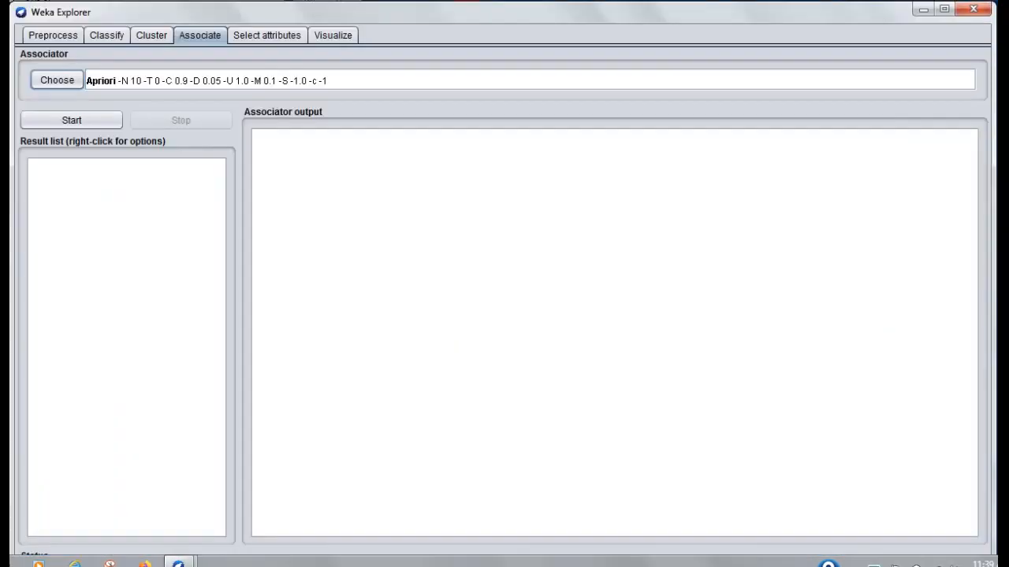
Accept Apriori's default settings with 10 rules, minMetric 0.9 and lowerBoundMinSupport 0.1, and run the association rule mining.
click(163, 84)
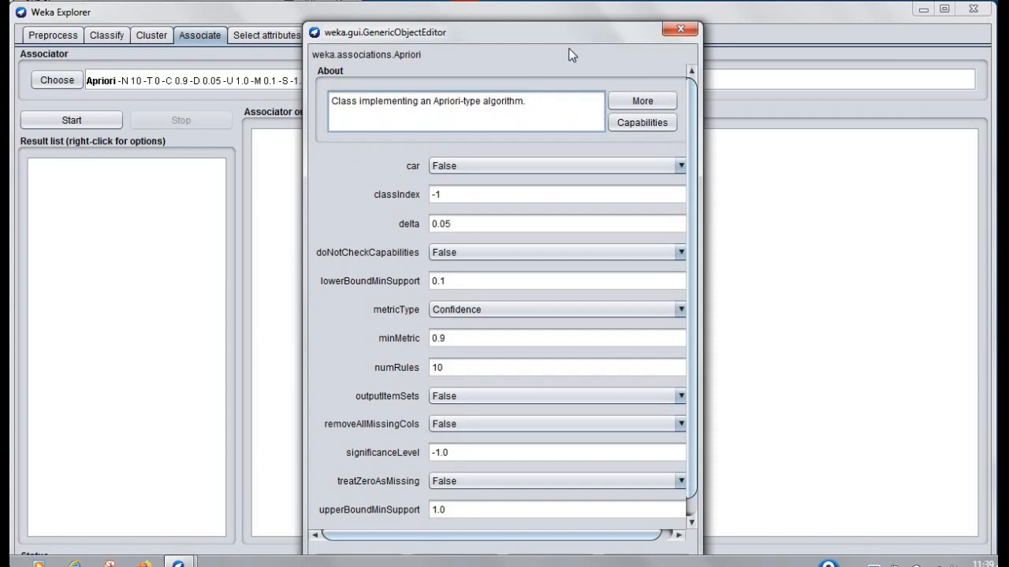
drag(560, 36, 556, 17)
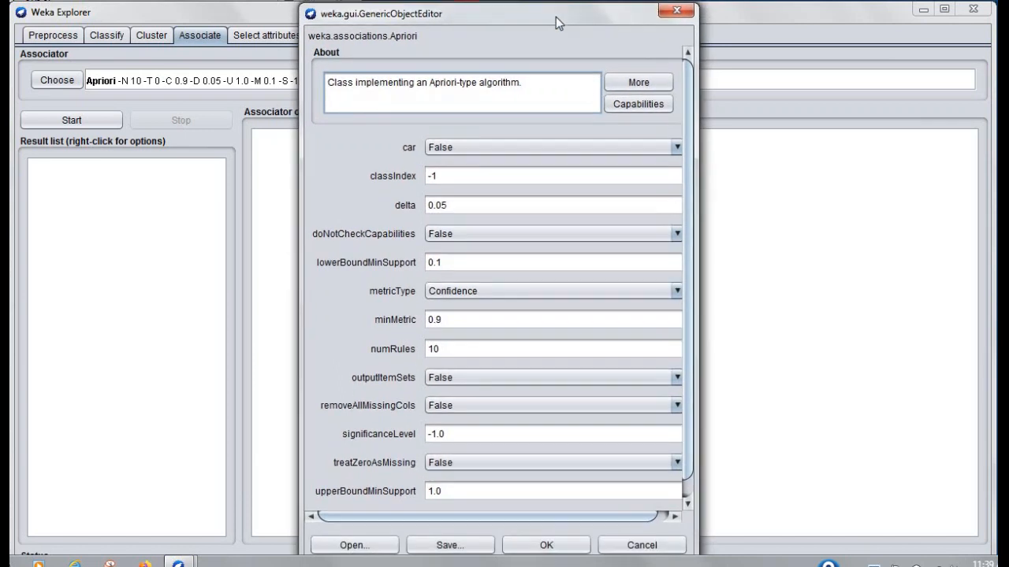
click(534, 546)
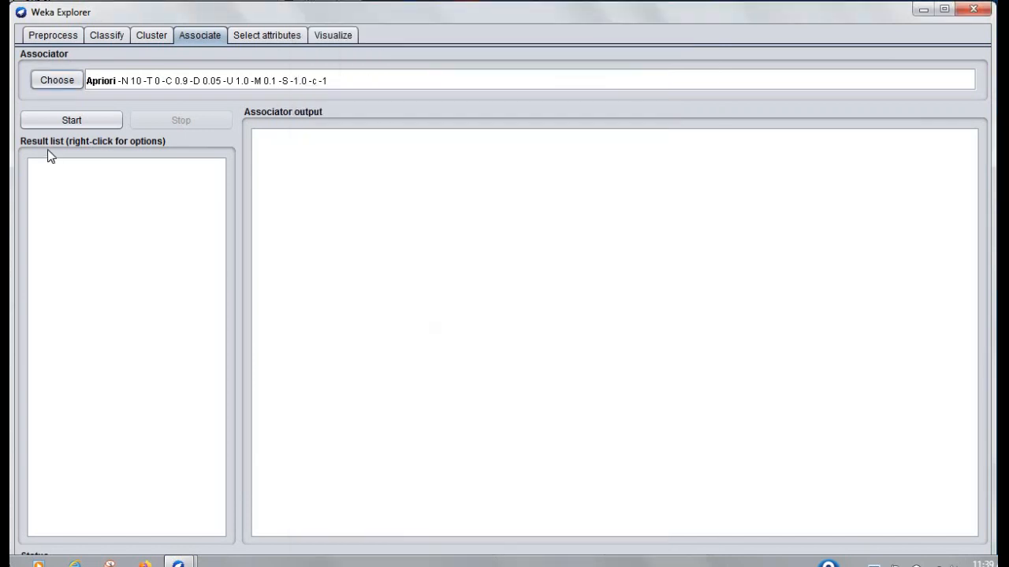
click(63, 118)
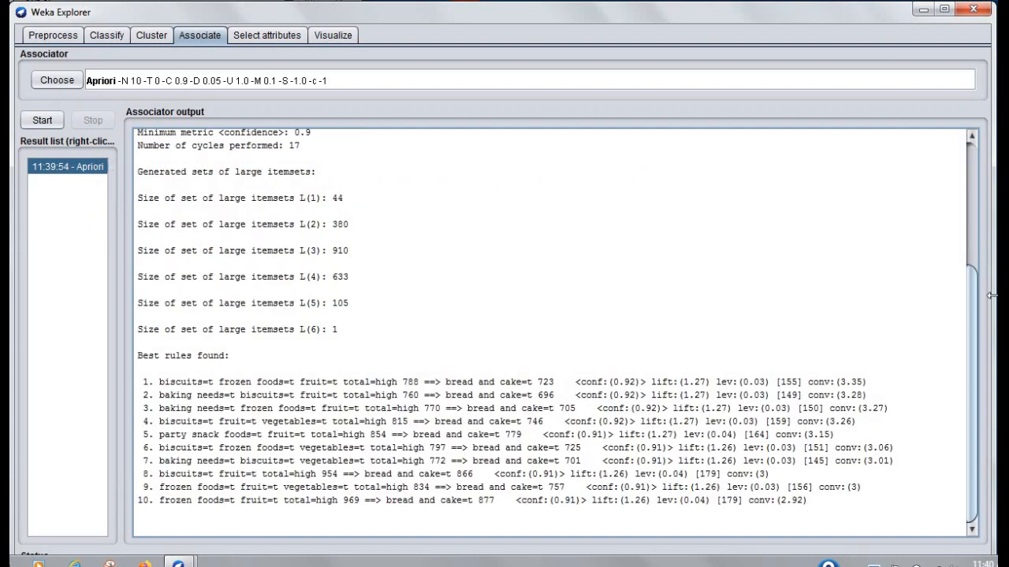
Review the Apriori run information, itemset sizes and best rules against the algorithm's parameters, and check the list of available associators.
drag(974, 307, 966, 147)
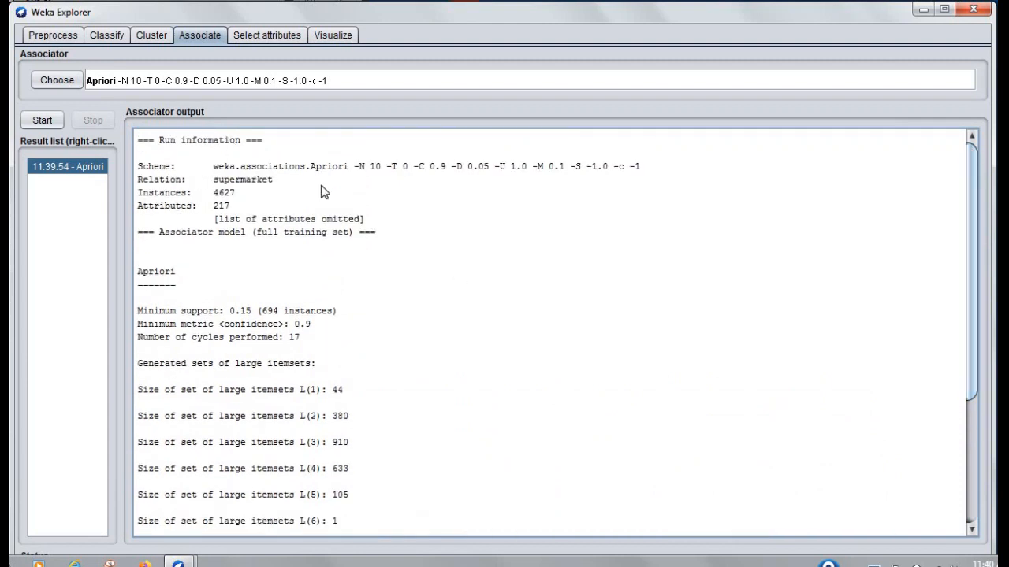
click(329, 79)
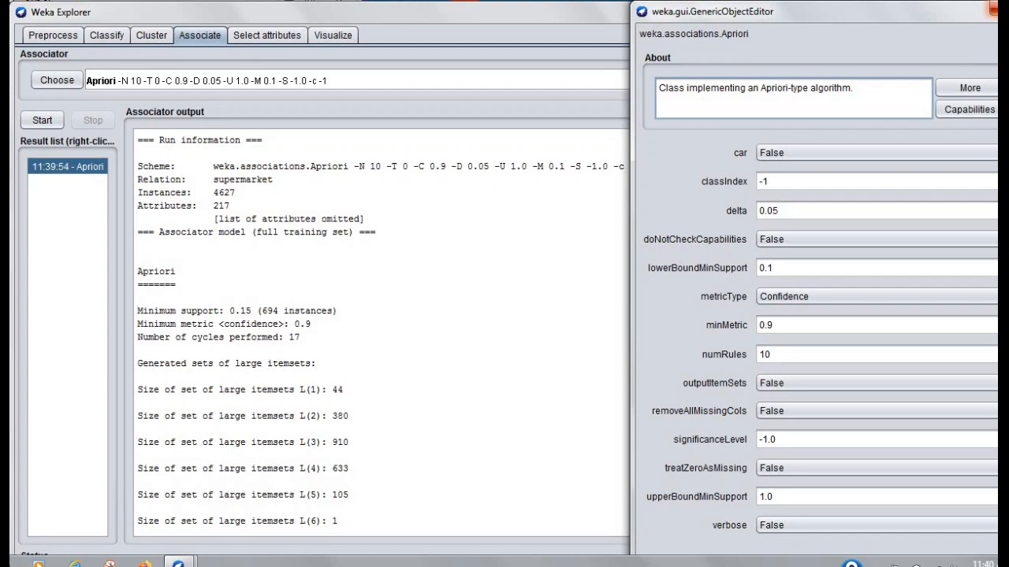
click(993, 8)
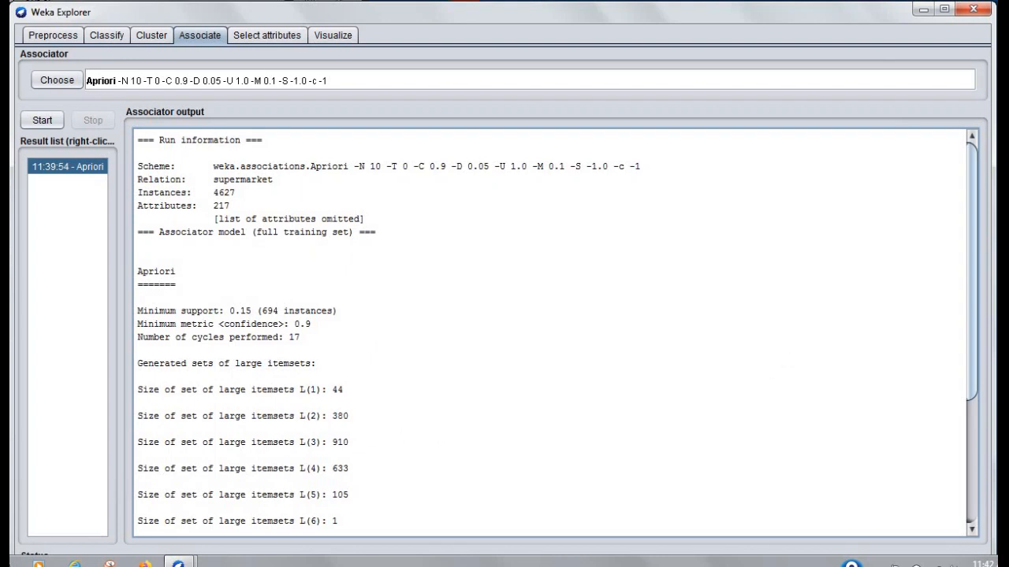
drag(979, 346, 984, 382)
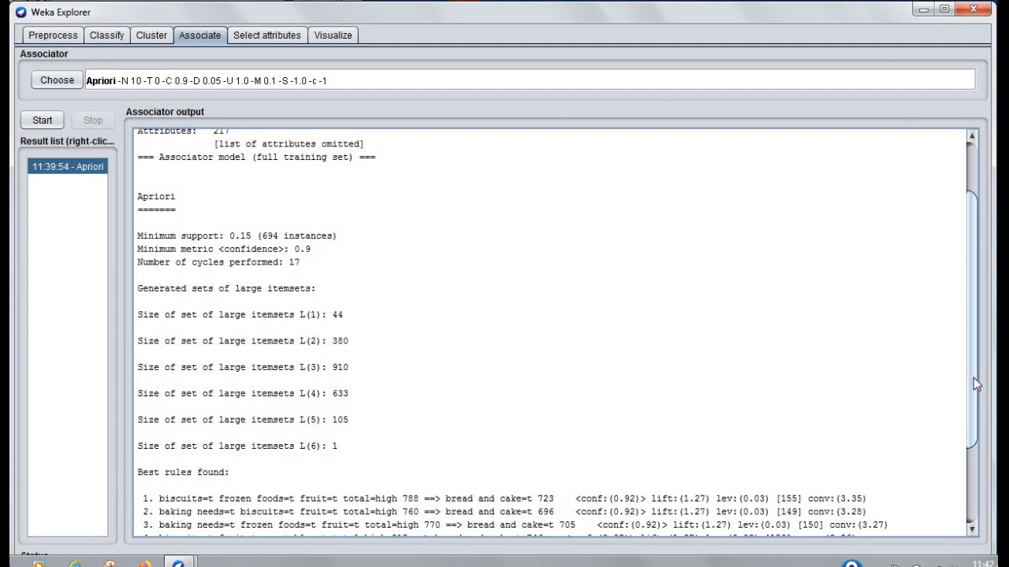
drag(976, 383, 976, 465)
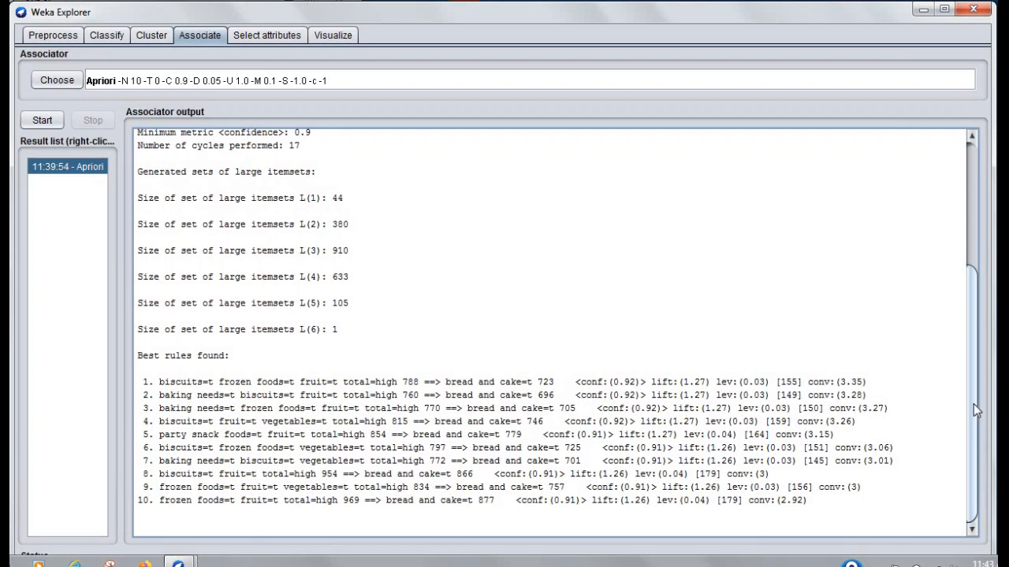
click(49, 80)
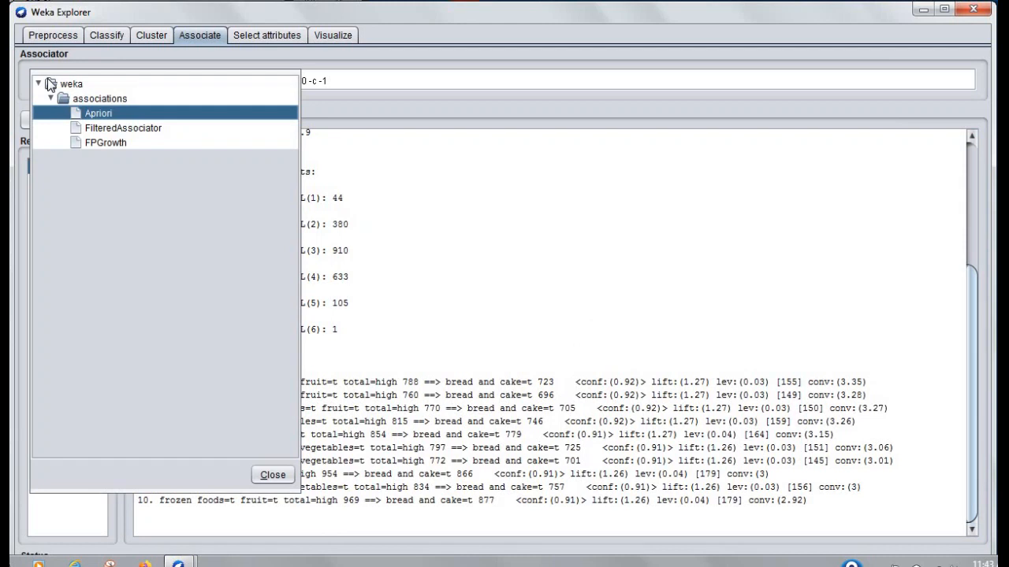
click(370, 180)
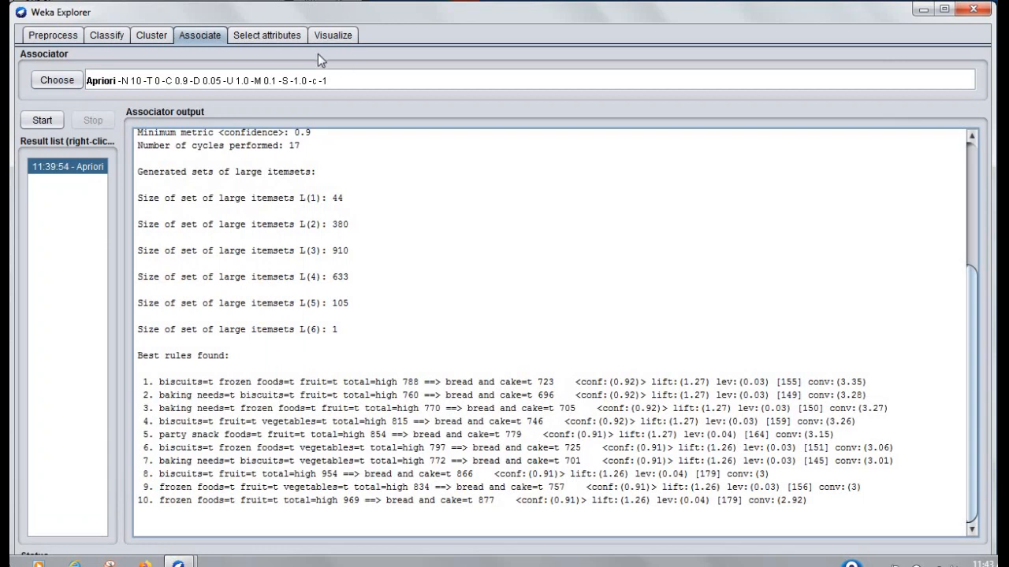
Inspect the supermarket plot matrix and the enlarged plot of total against department1, and return to the association results.
click(333, 39)
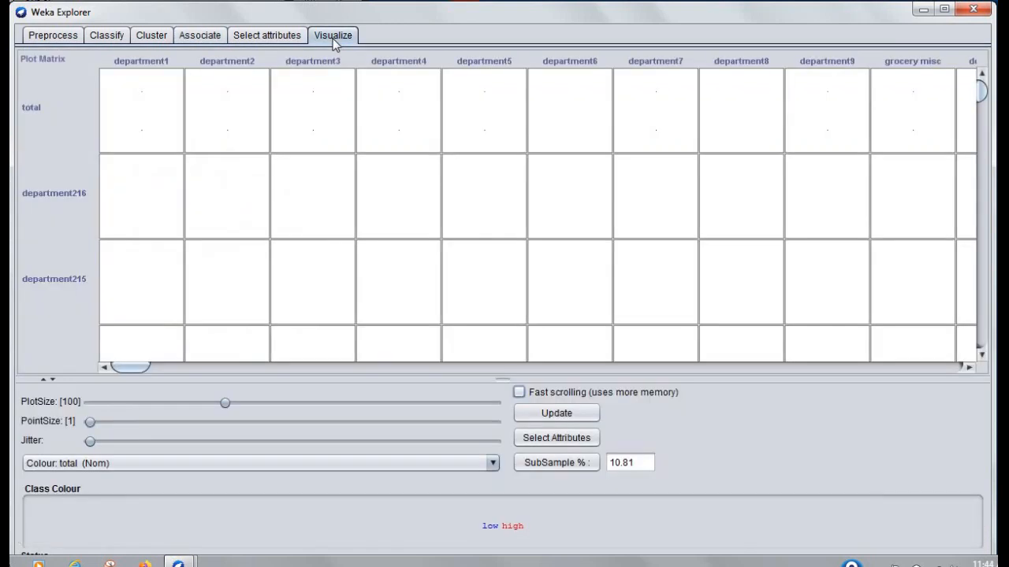
click(142, 137)
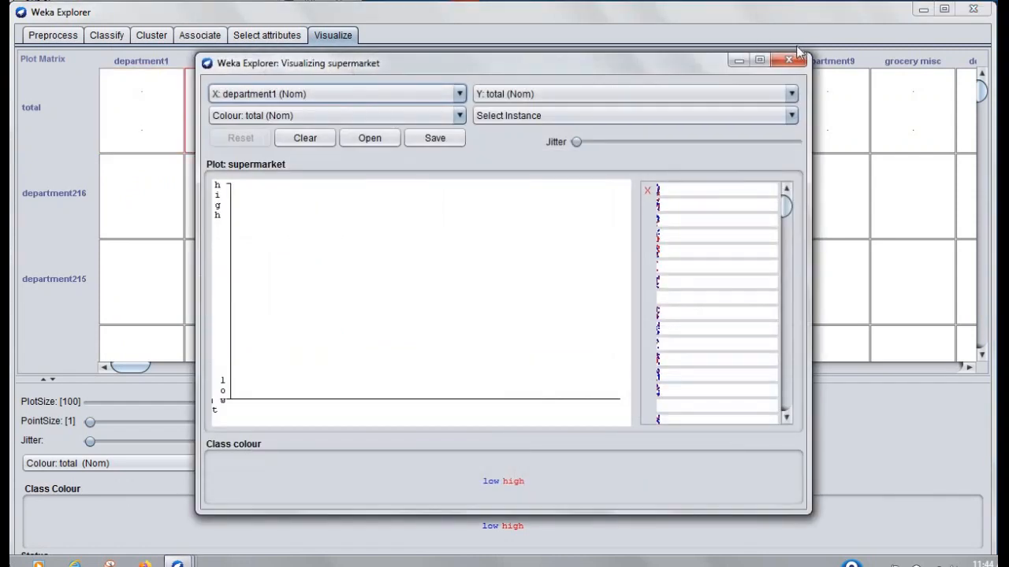
click(799, 60)
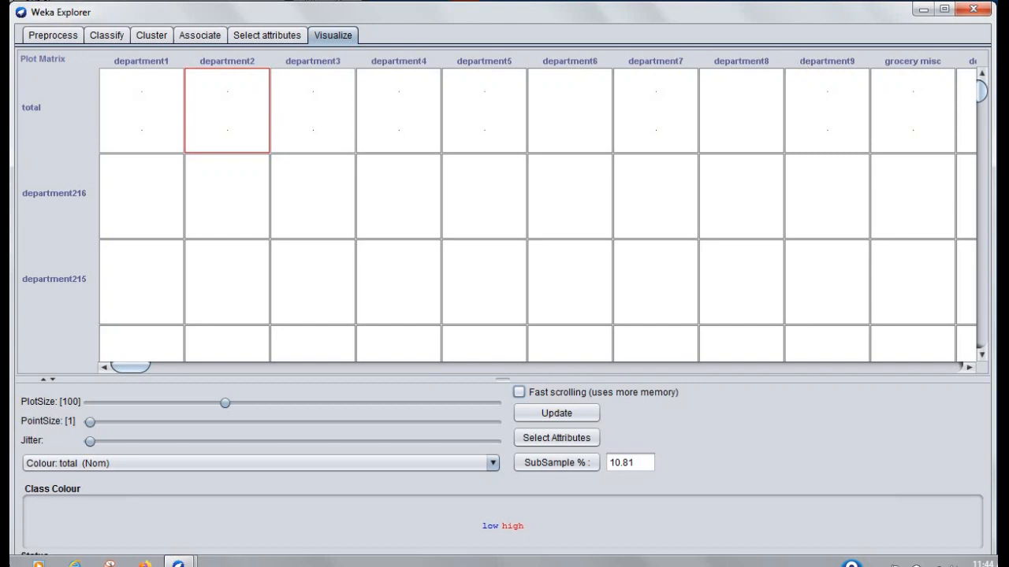
click(199, 35)
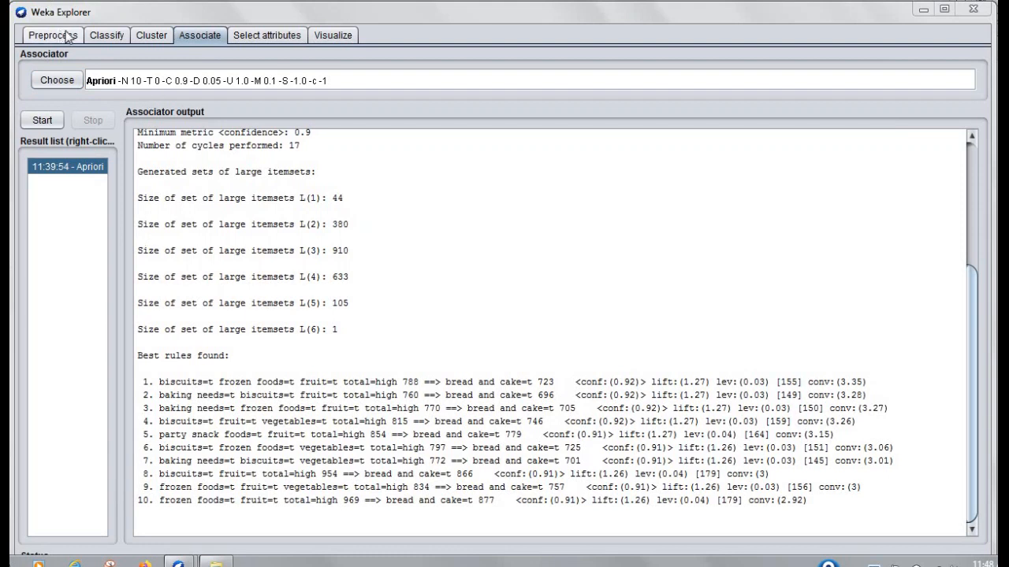
Browse the available classifiers for the supermarket data, looking through the trees and rules families.
click(107, 35)
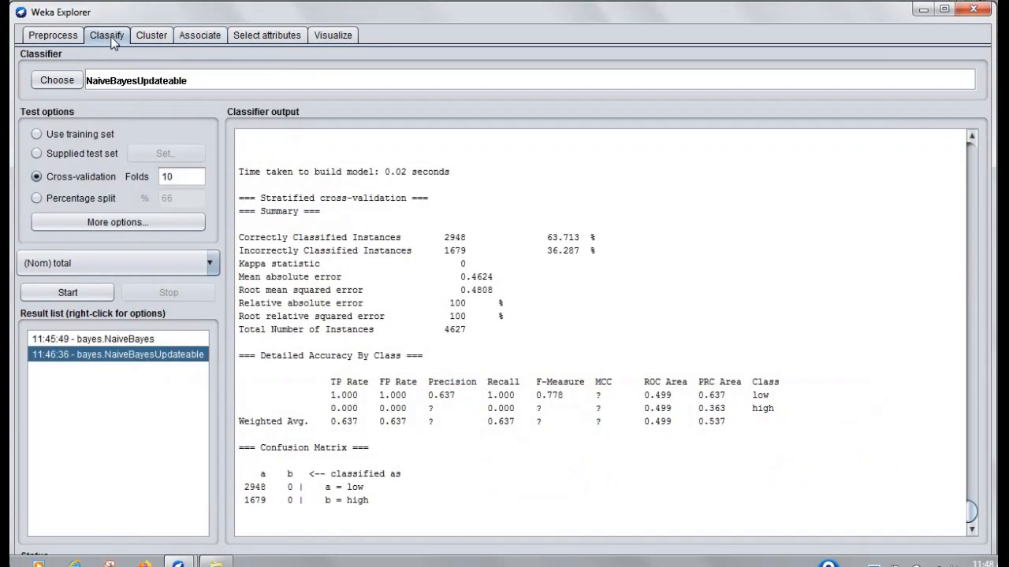
click(55, 83)
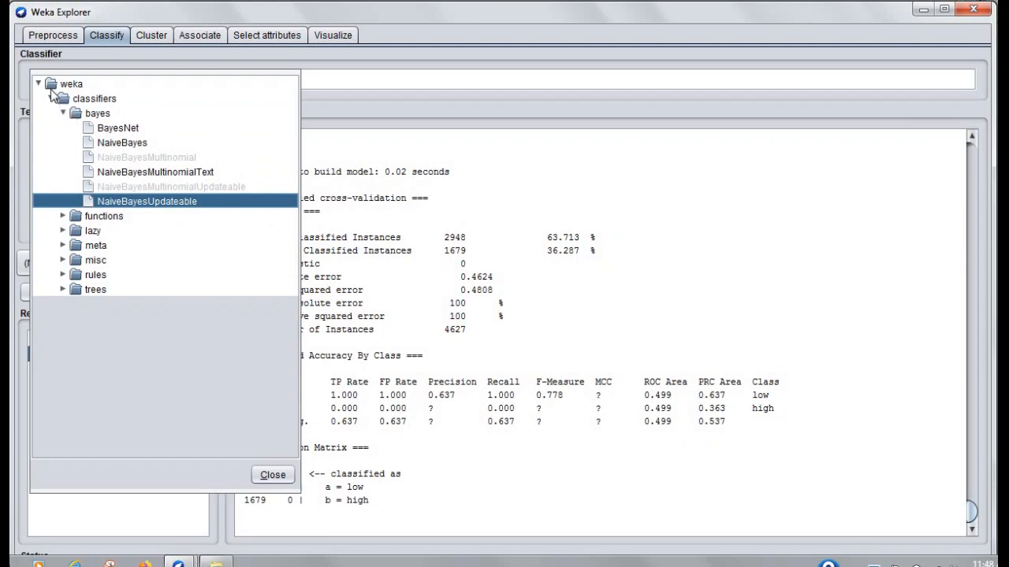
click(51, 99)
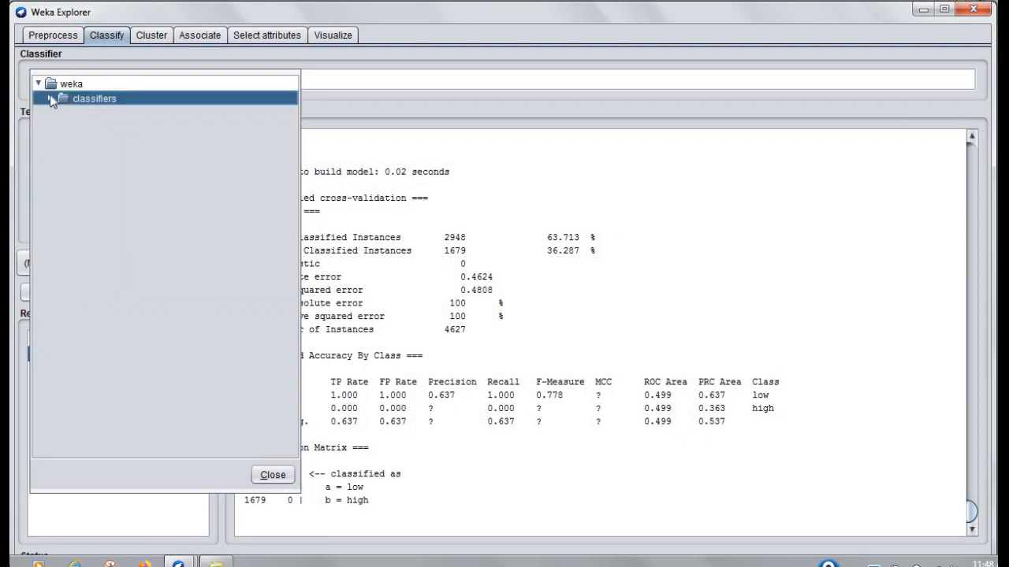
click(50, 99)
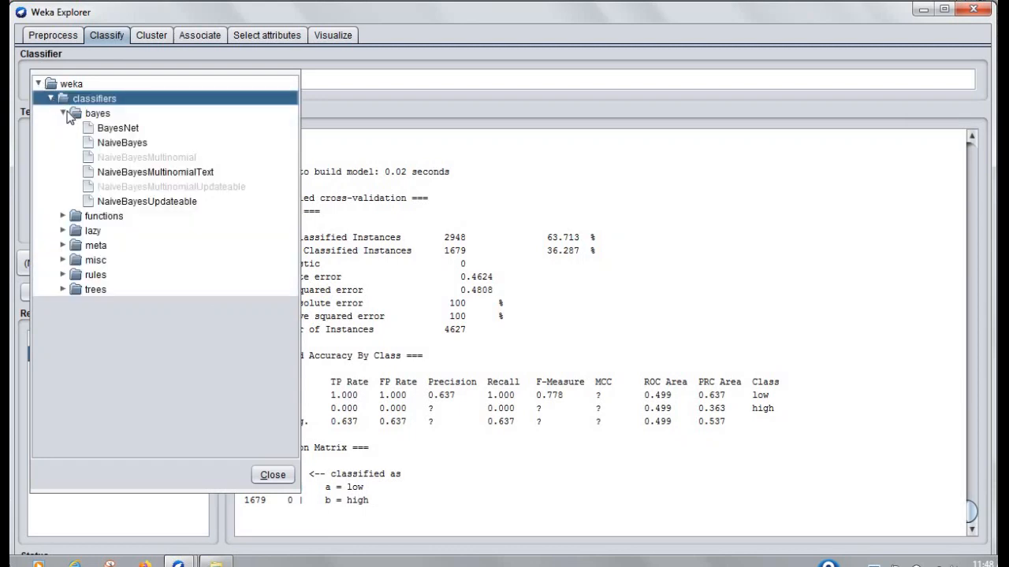
click(64, 113)
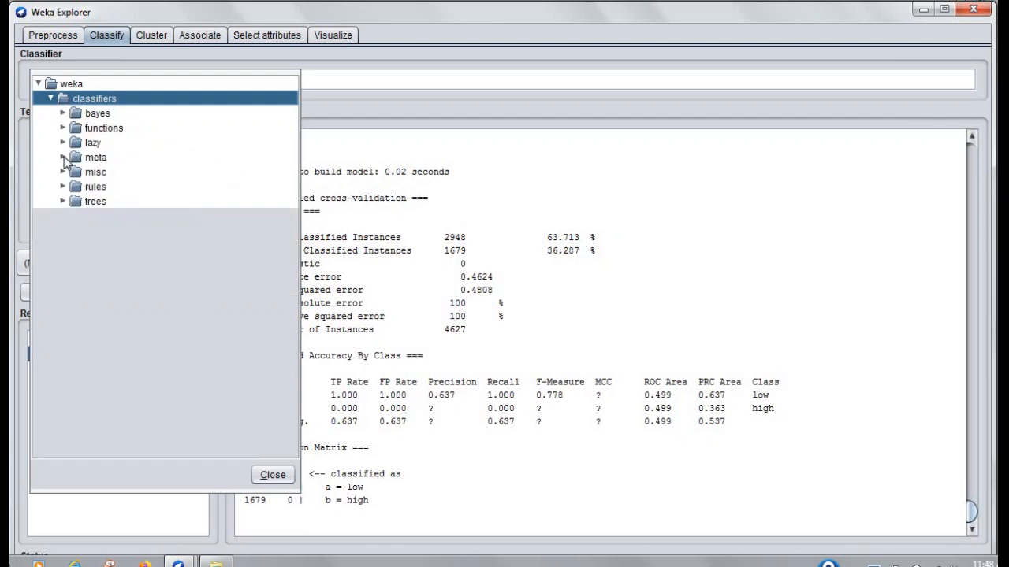
click(64, 201)
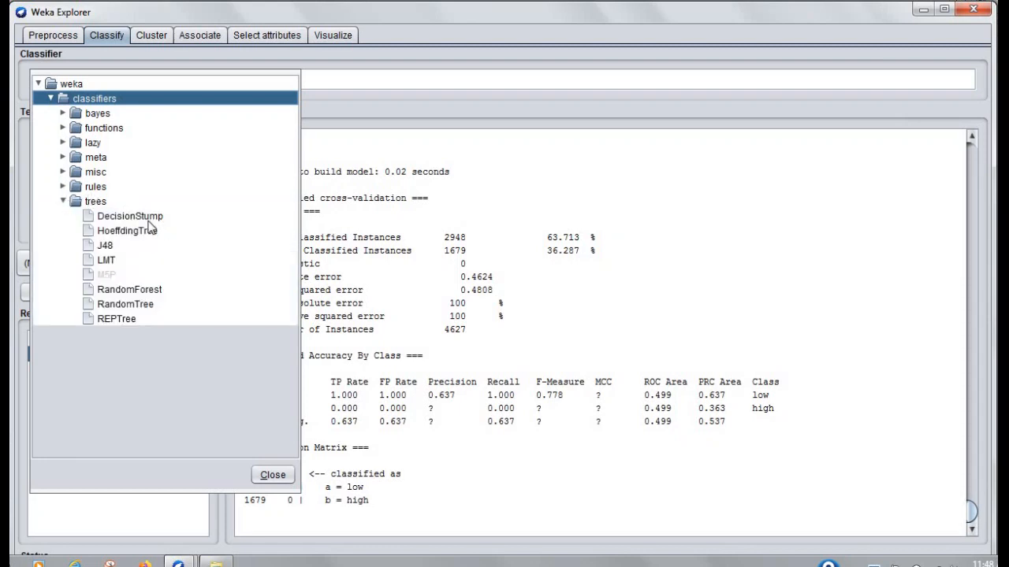
mouse_move(139, 235)
mouse_move(96, 325)
click(65, 186)
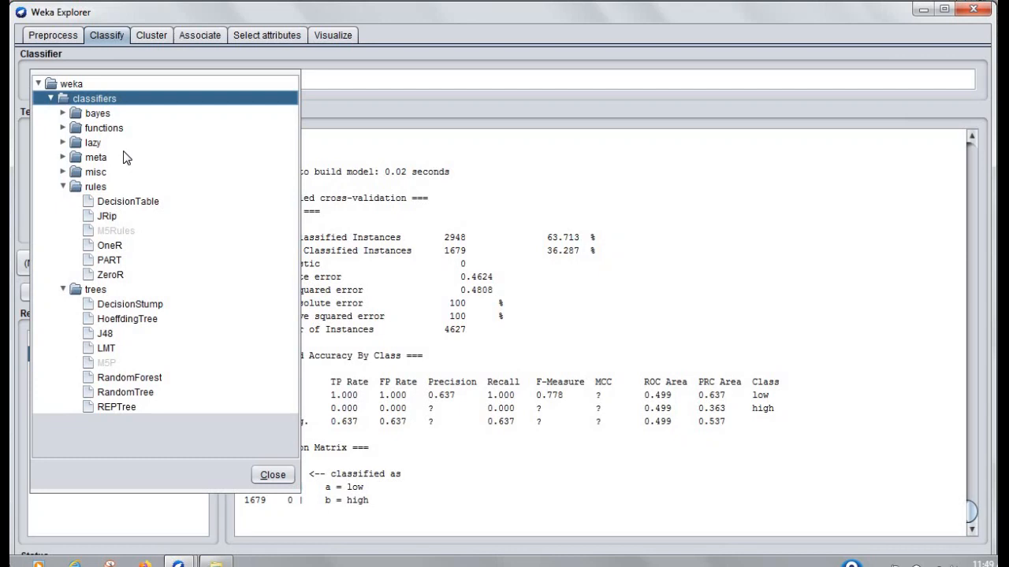
Choose NaiveBayes from the bayes family as the classifier, and review its options without changing them.
click(63, 113)
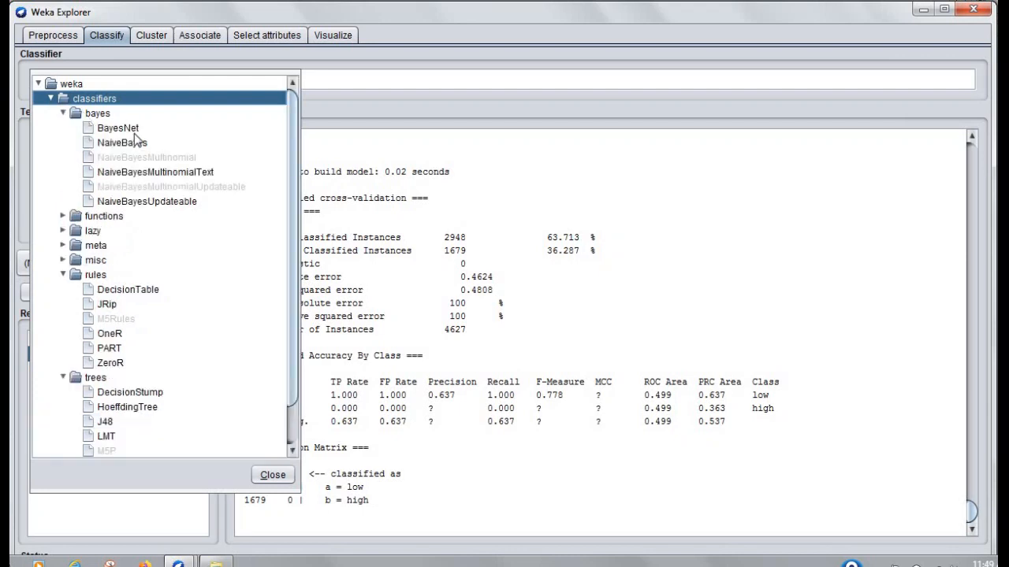
mouse_move(144, 147)
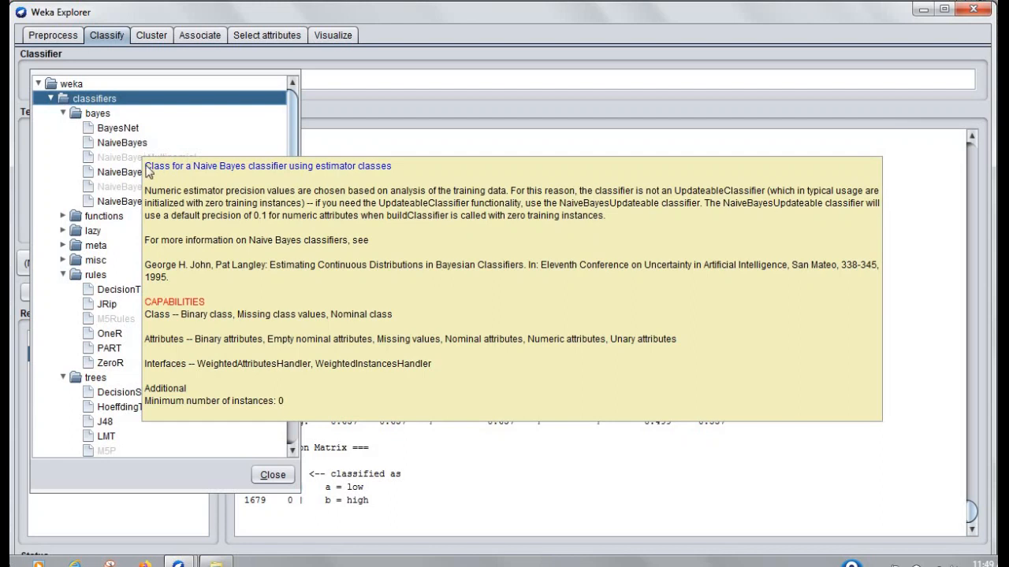
mouse_move(130, 180)
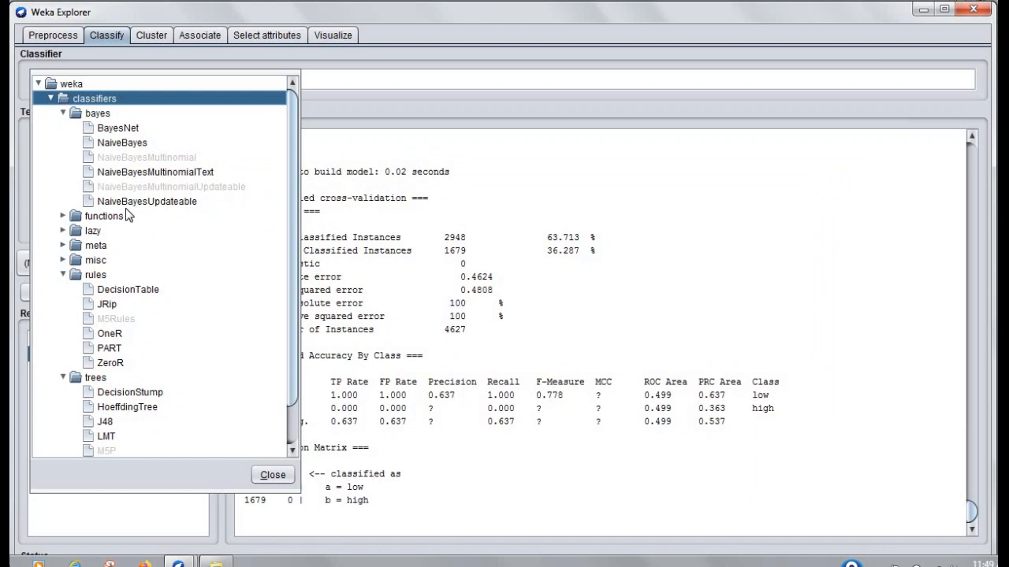
click(111, 145)
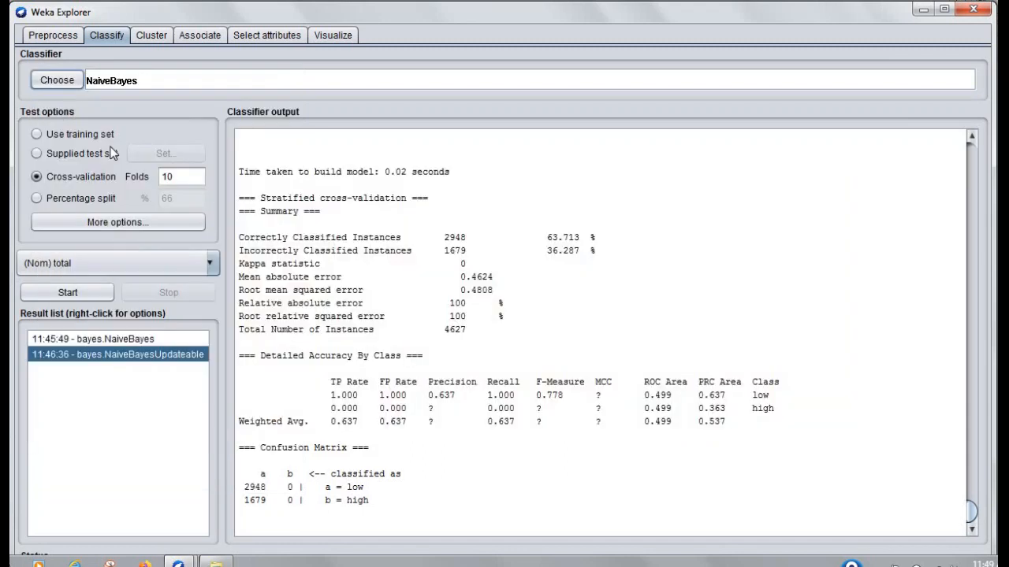
click(137, 81)
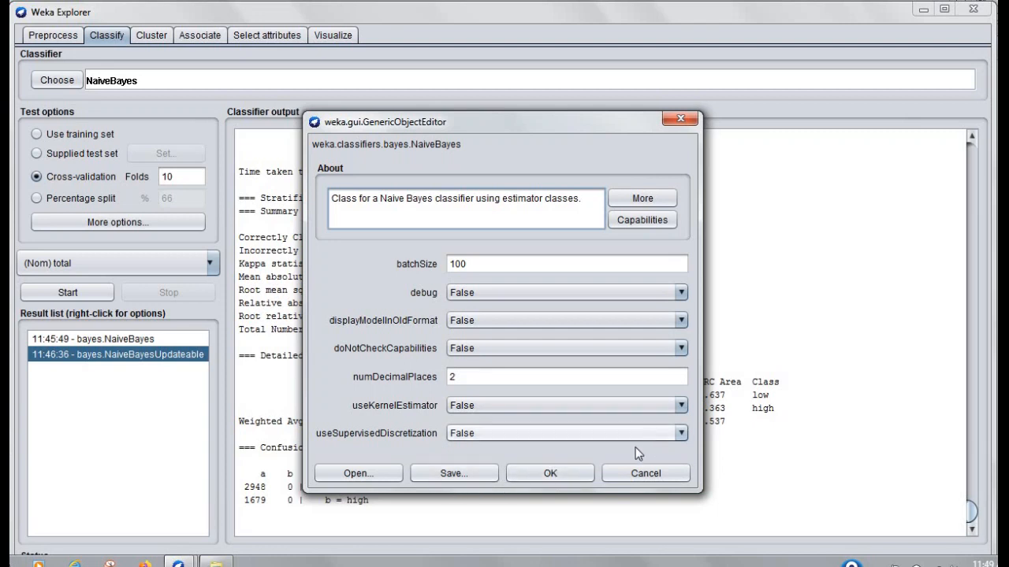
click(626, 473)
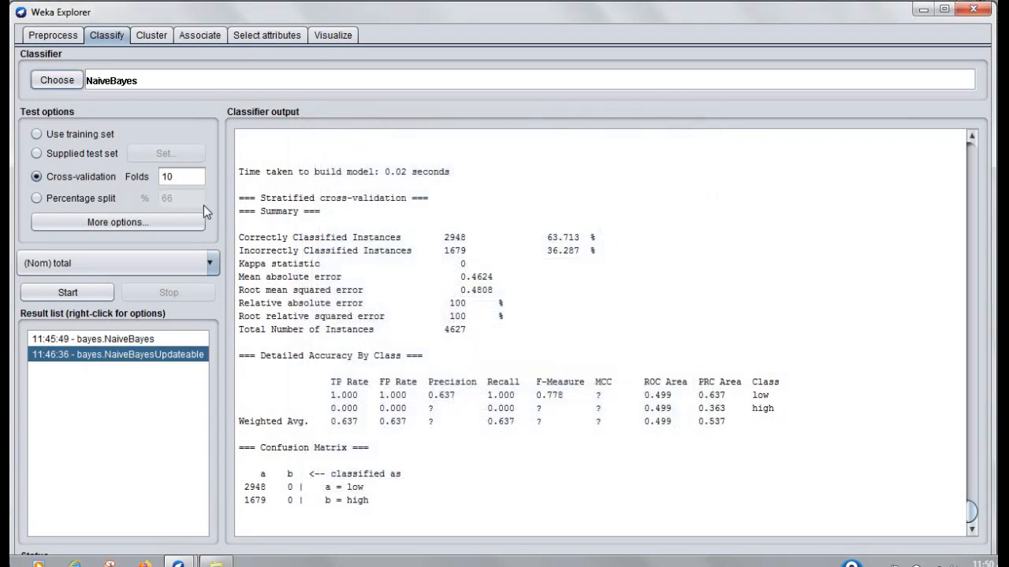
Try to evaluate NaiveBayes on a supplied test set with total as the class attribute.
click(37, 134)
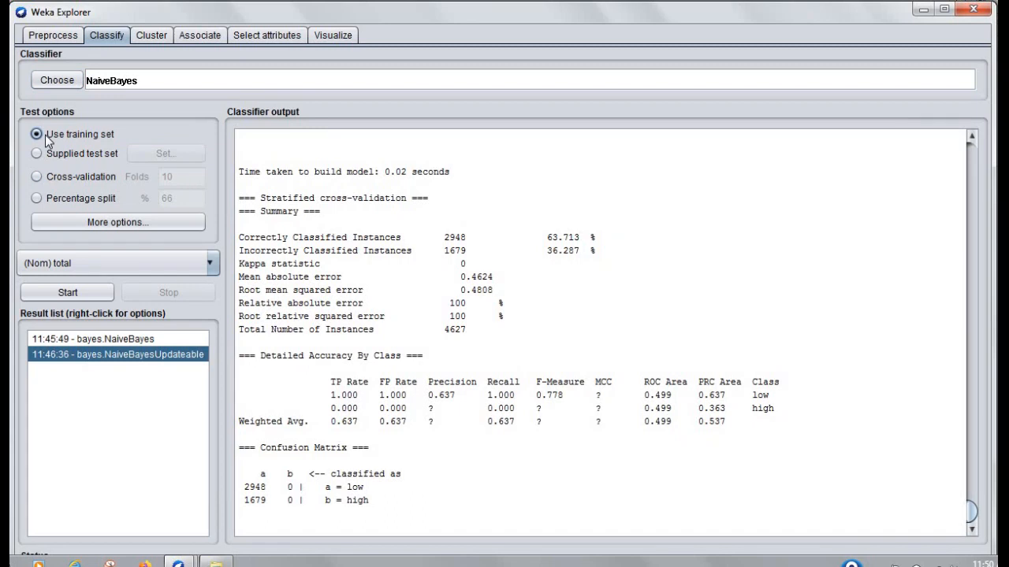
click(62, 155)
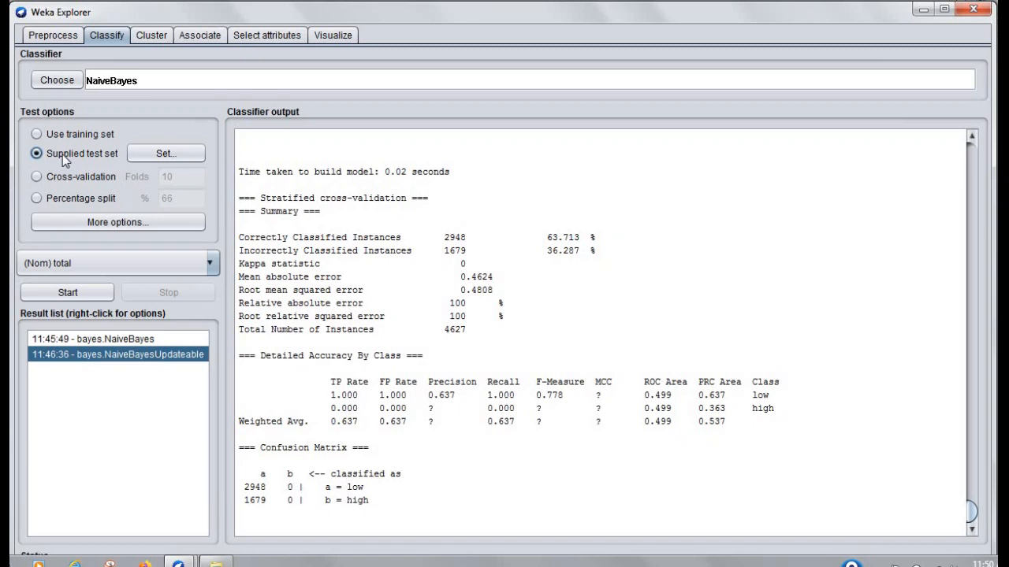
click(77, 265)
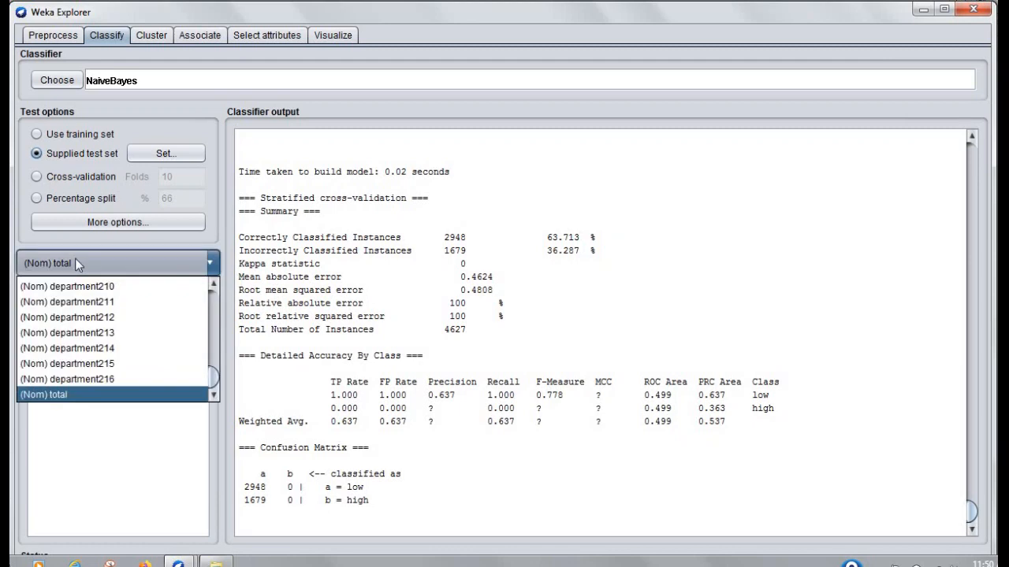
click(77, 395)
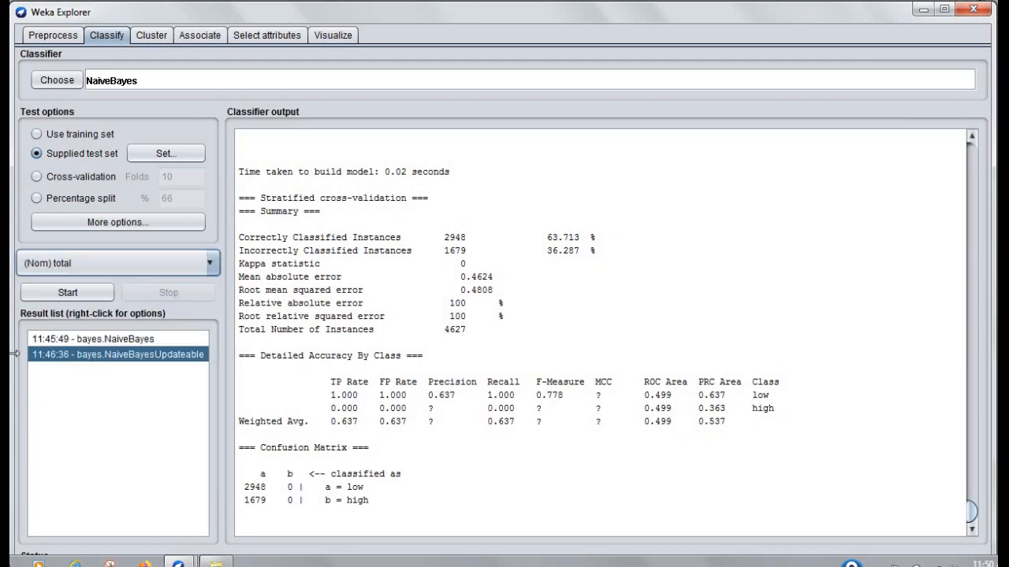
click(78, 294)
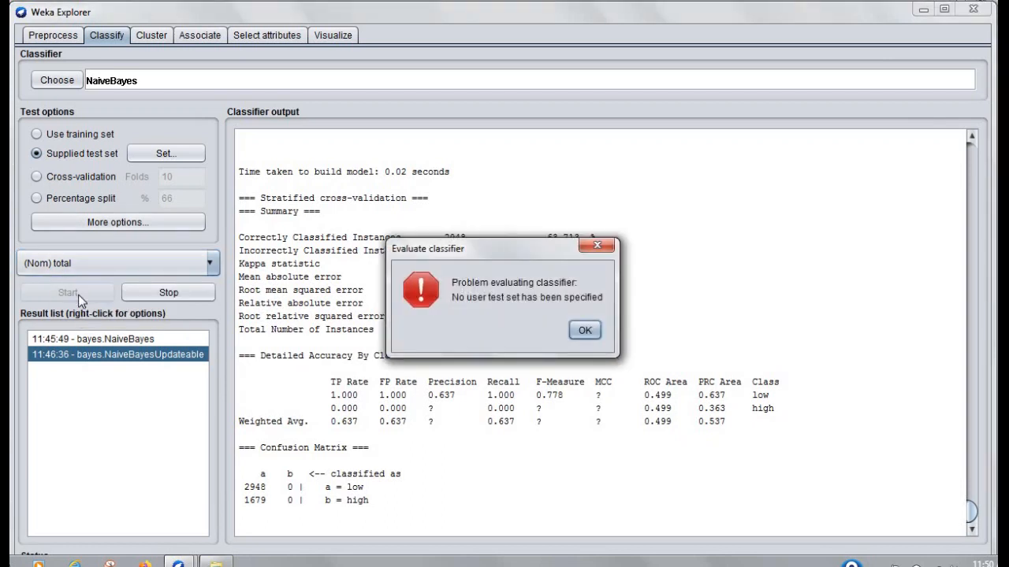
click(583, 331)
click(142, 340)
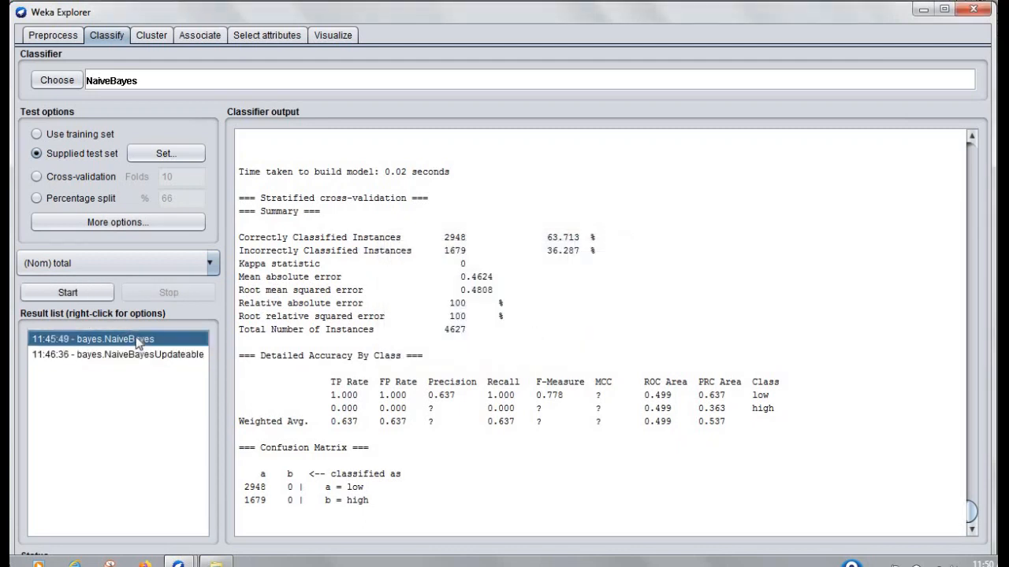
click(69, 292)
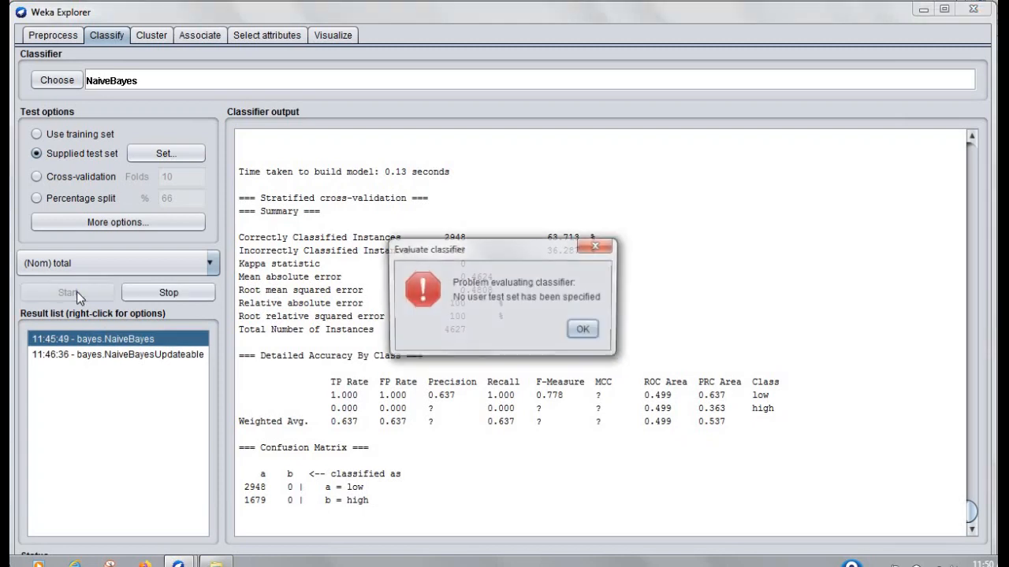
click(587, 334)
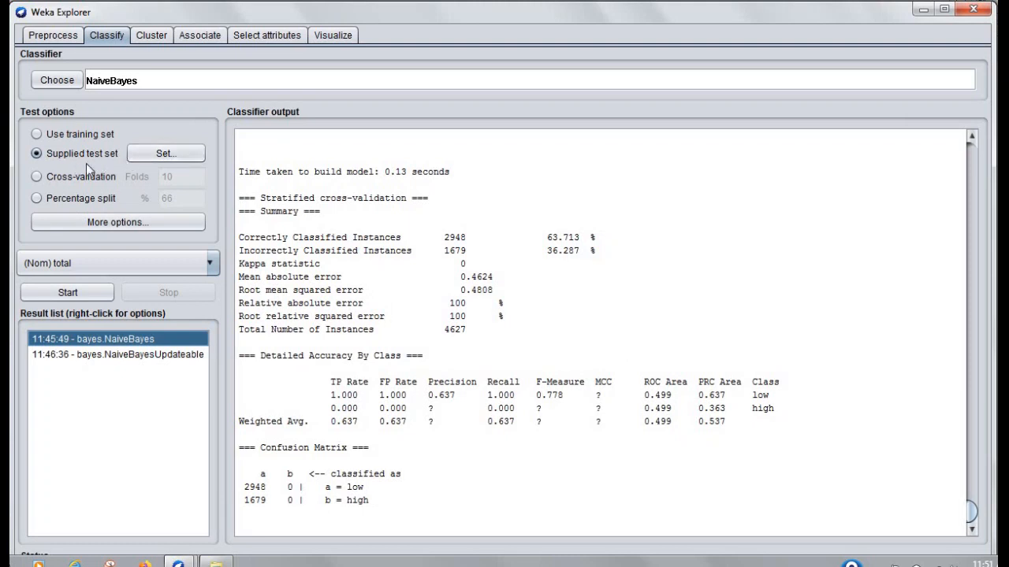
Run NaiveBayes with 10-fold cross-validation, and highlight the model build time in the output.
click(68, 176)
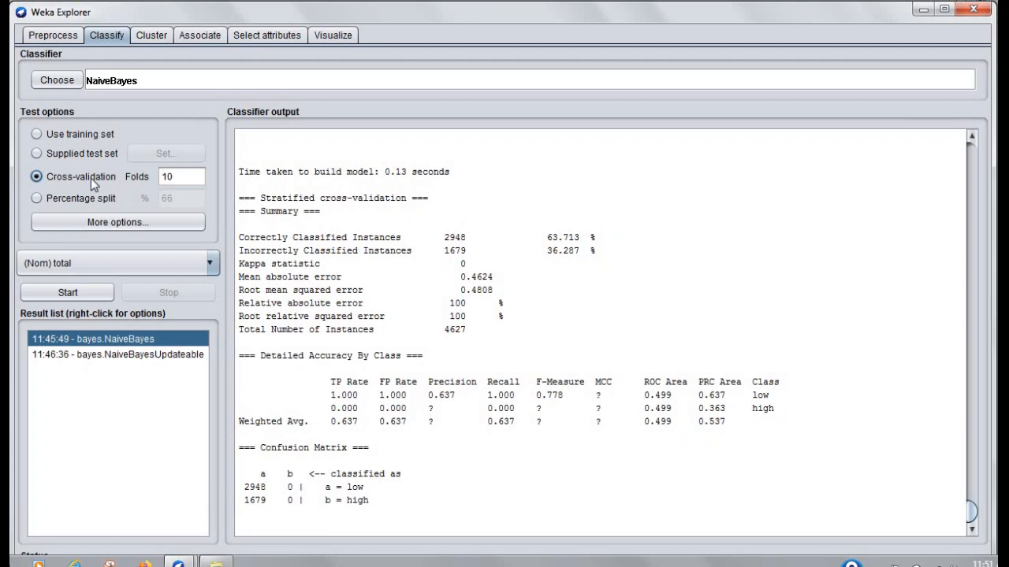
click(78, 294)
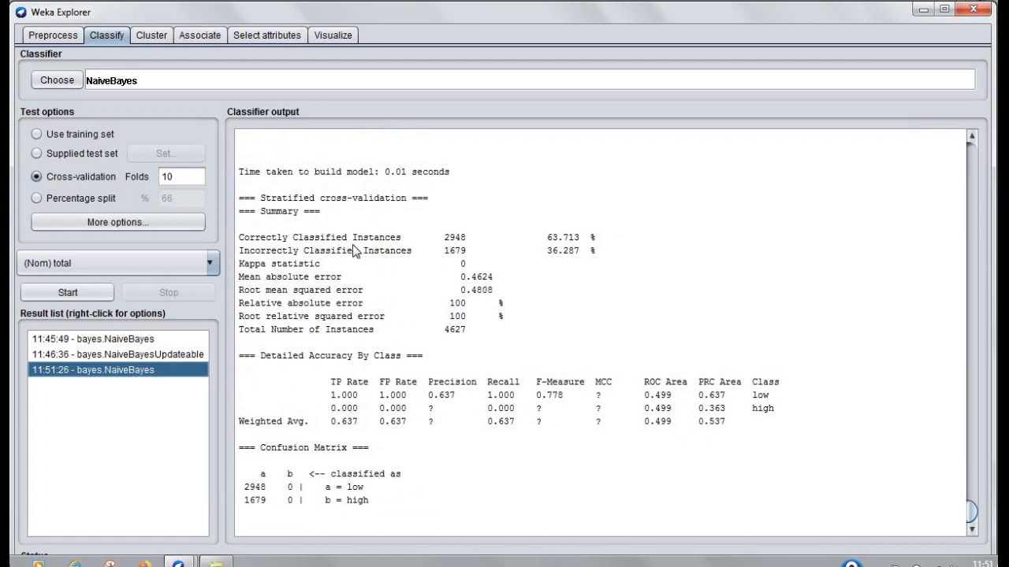
drag(245, 172, 459, 174)
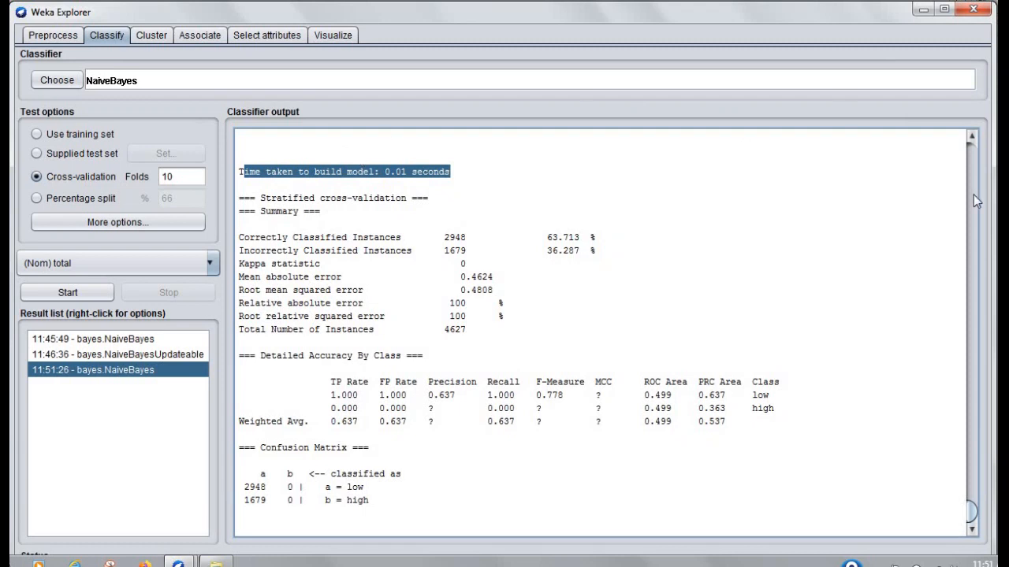
Examine the NaiveBayes output, from the run information and per-attribute class counts to the accuracy summary and confusion matrix.
scroll(973, 200, up, 10)
drag(971, 465, 978, 532)
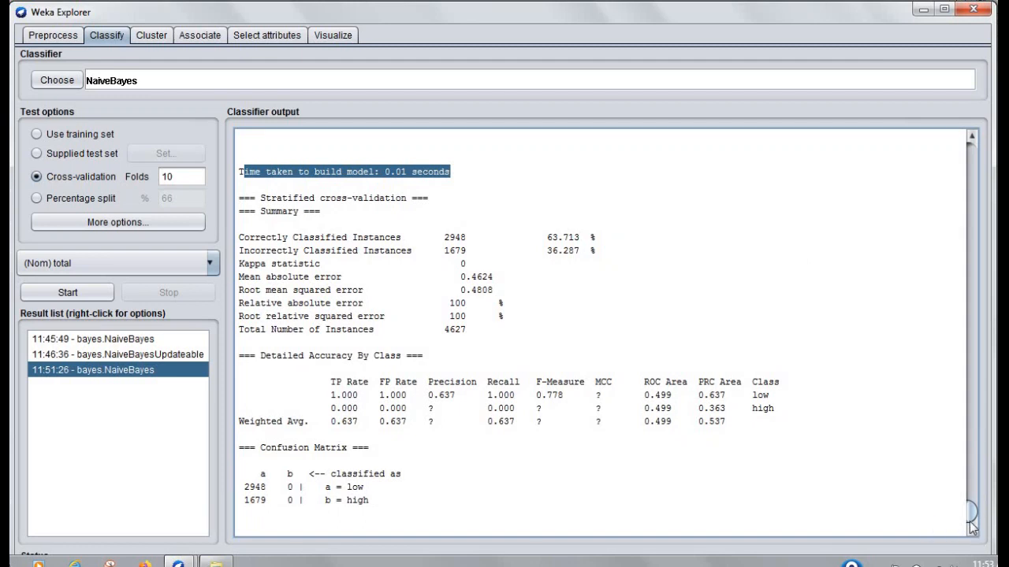
drag(972, 508, 974, 148)
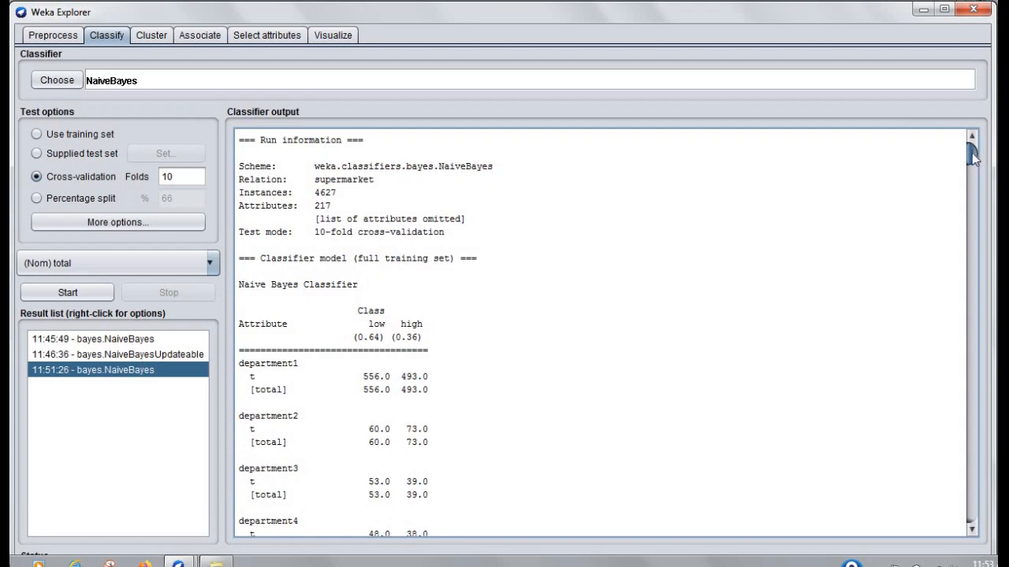
drag(972, 153, 963, 315)
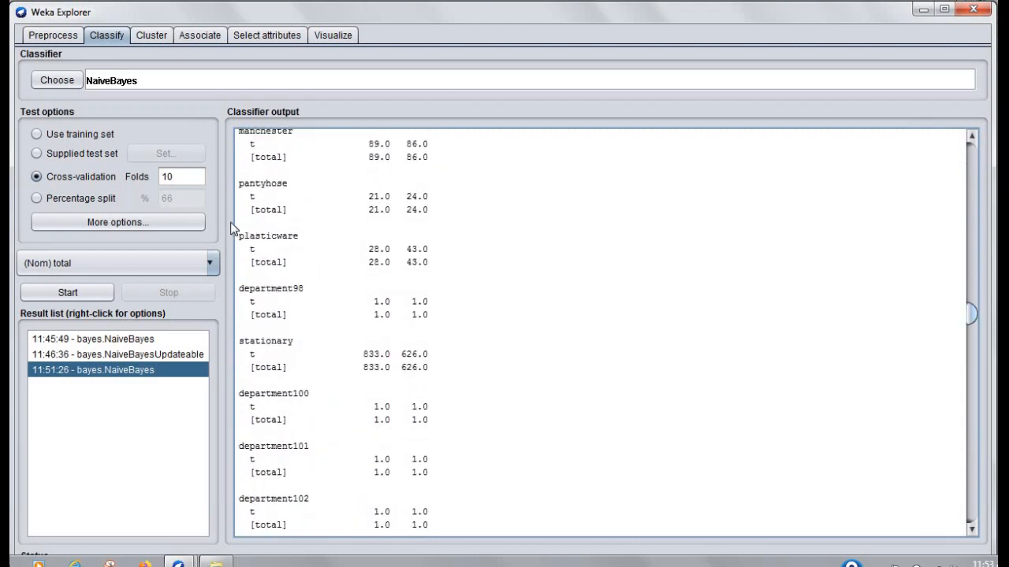